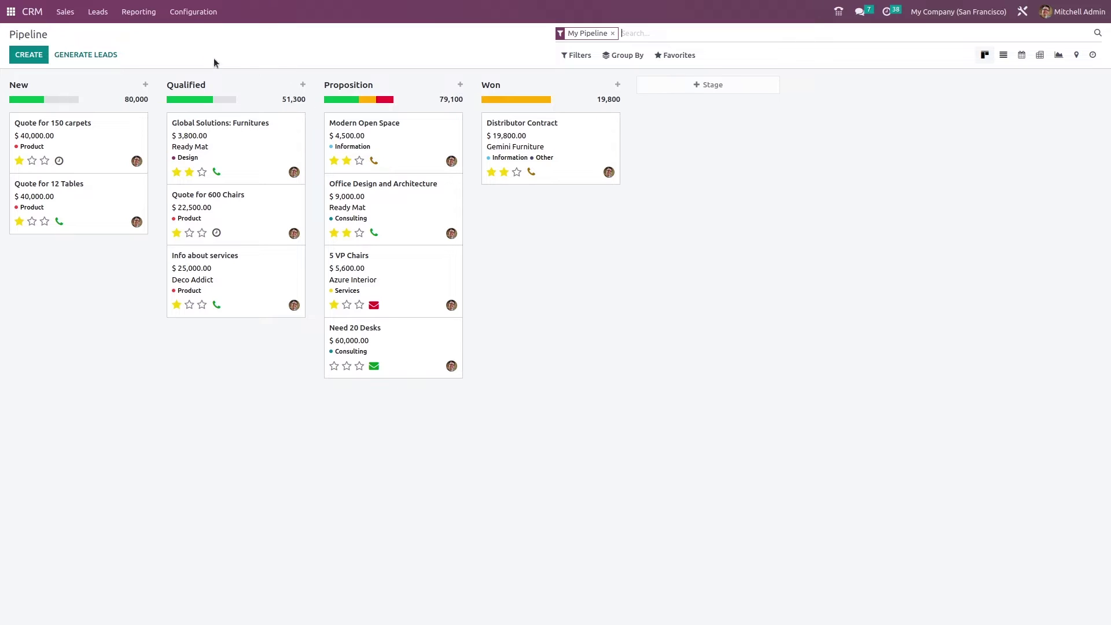
Enable the Leads qualification step in CRM Configuration > Settings and save
{"action": "left_click", "coordinate": [191, 11]}
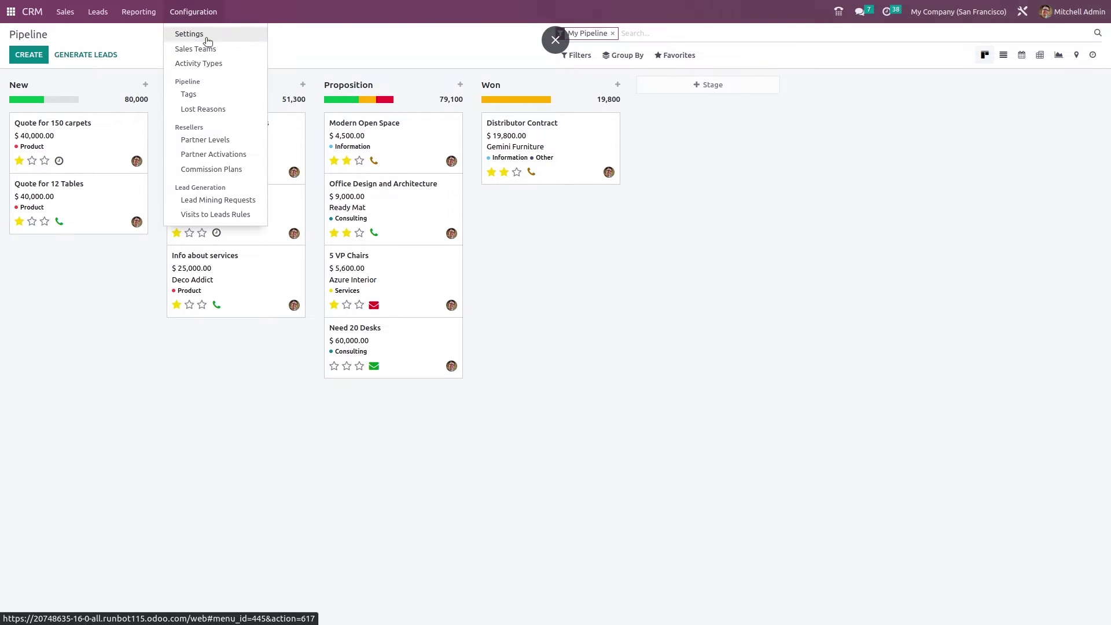
{"action": "left_click", "coordinate": [207, 40]}
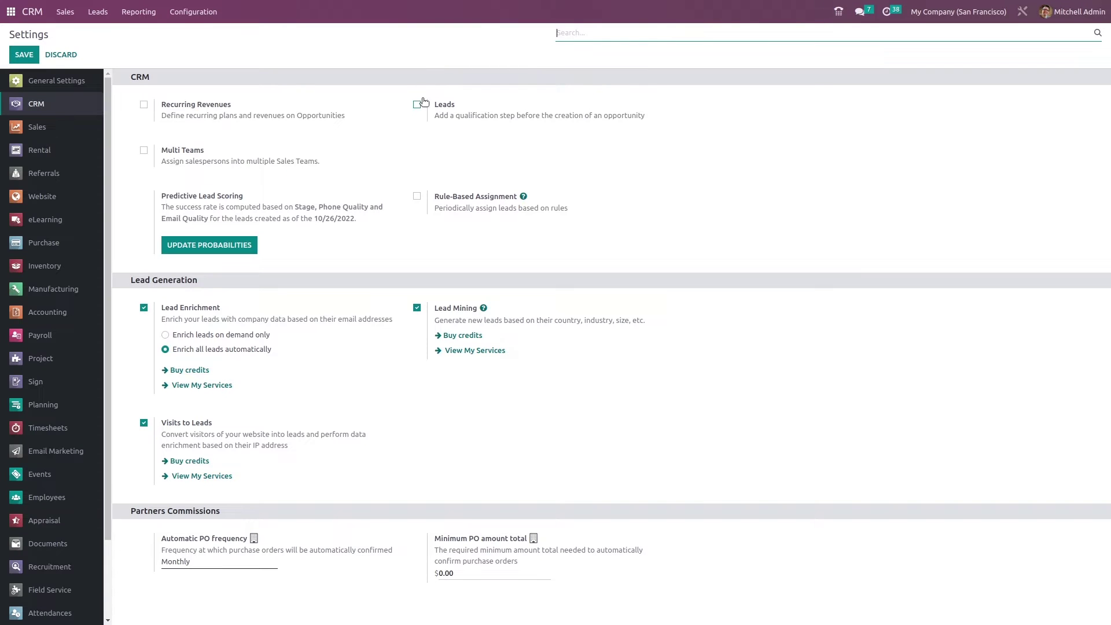
{"action": "left_click", "coordinate": [416, 104]}
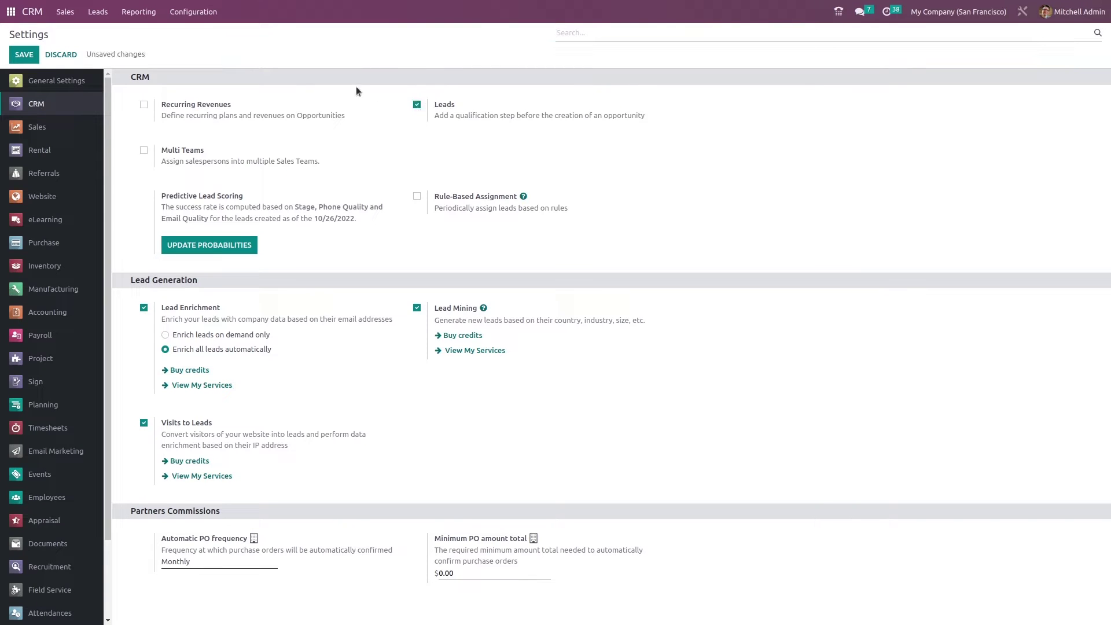
{"action": "left_click", "coordinate": [21, 54]}
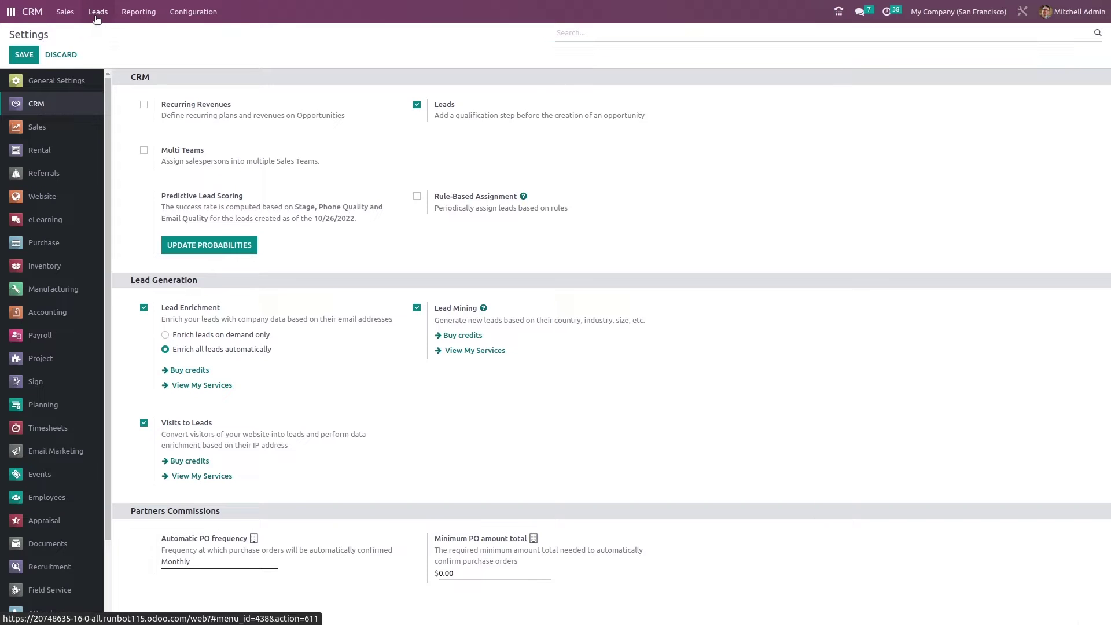
From the Leads list, open the 'Furnitures for new location' lead record
{"action": "left_click", "coordinate": [96, 18]}
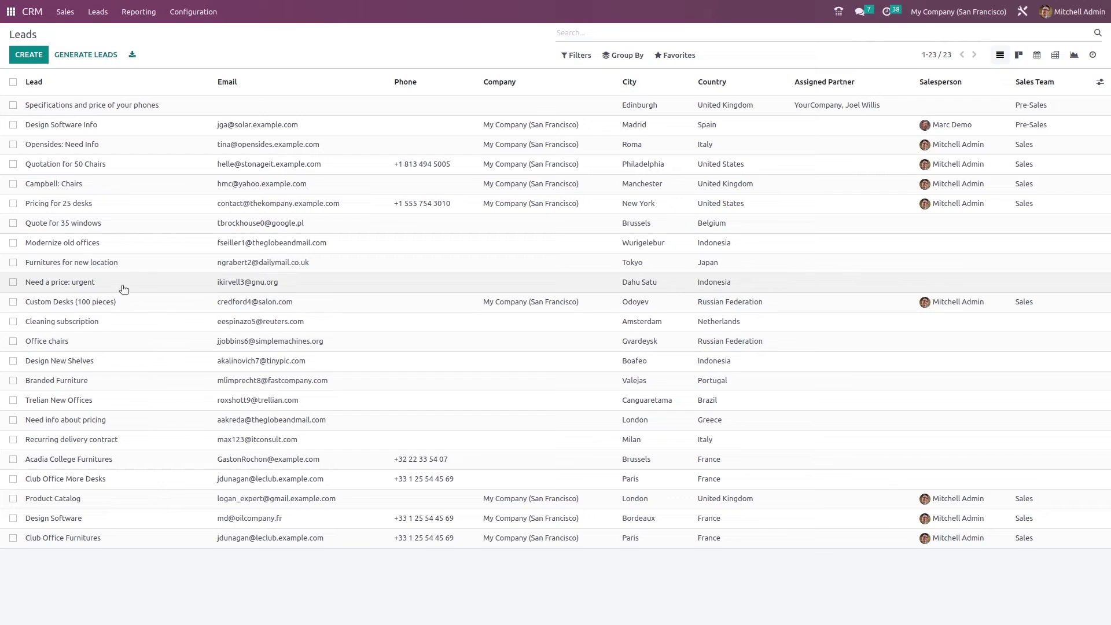
{"action": "left_click", "coordinate": [148, 275]}
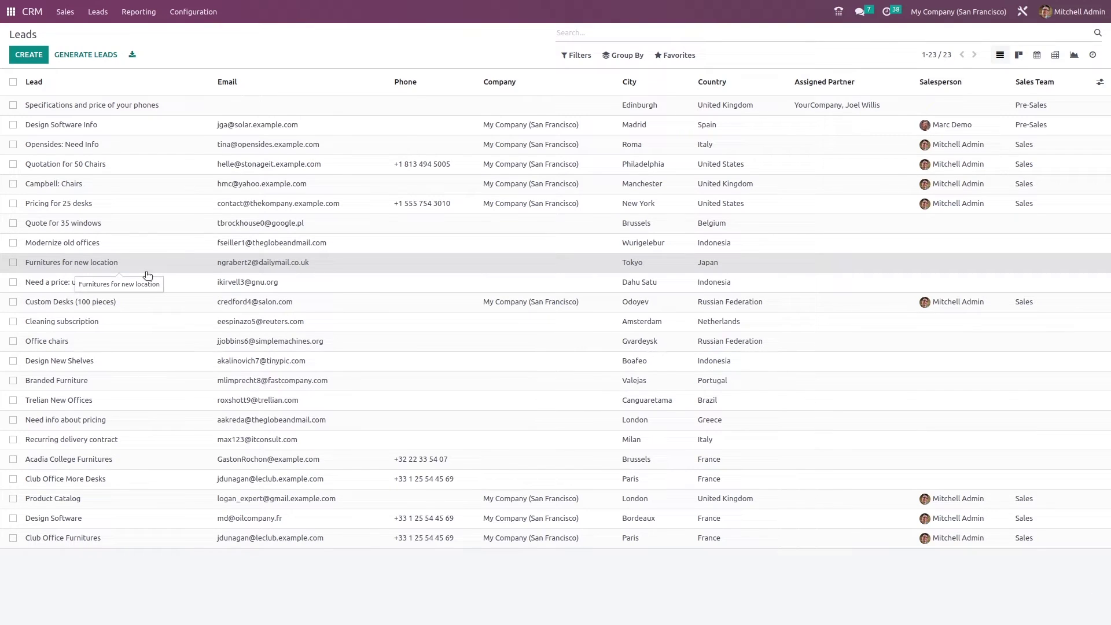
{"action": "left_click", "coordinate": [148, 275]}
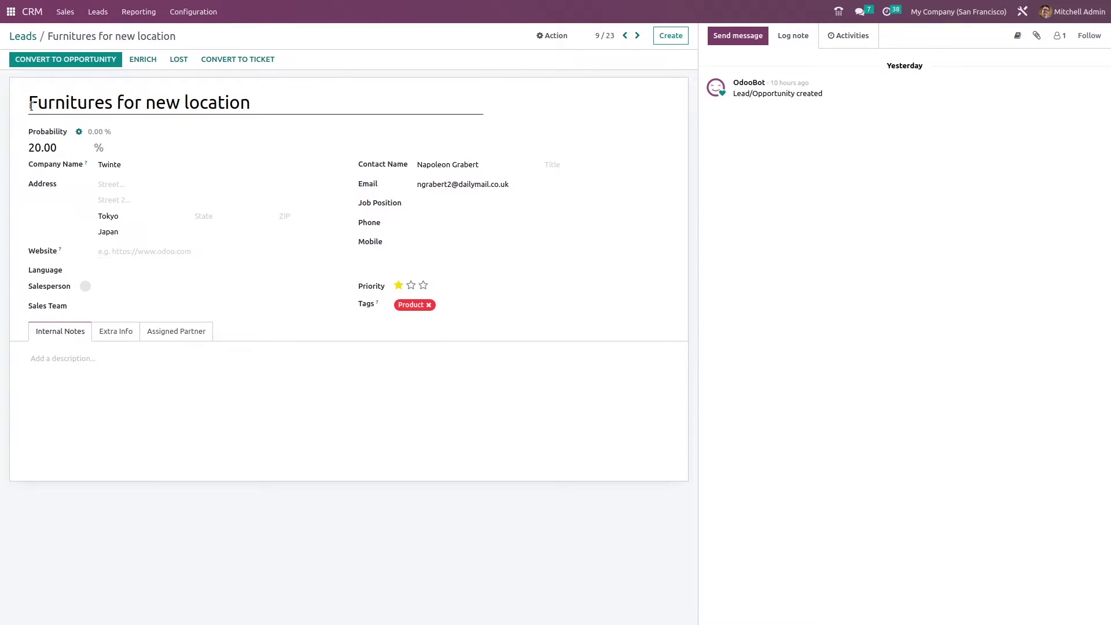
Assign the admin user as the lead's salesperson
{"action": "left_click", "coordinate": [68, 146]}
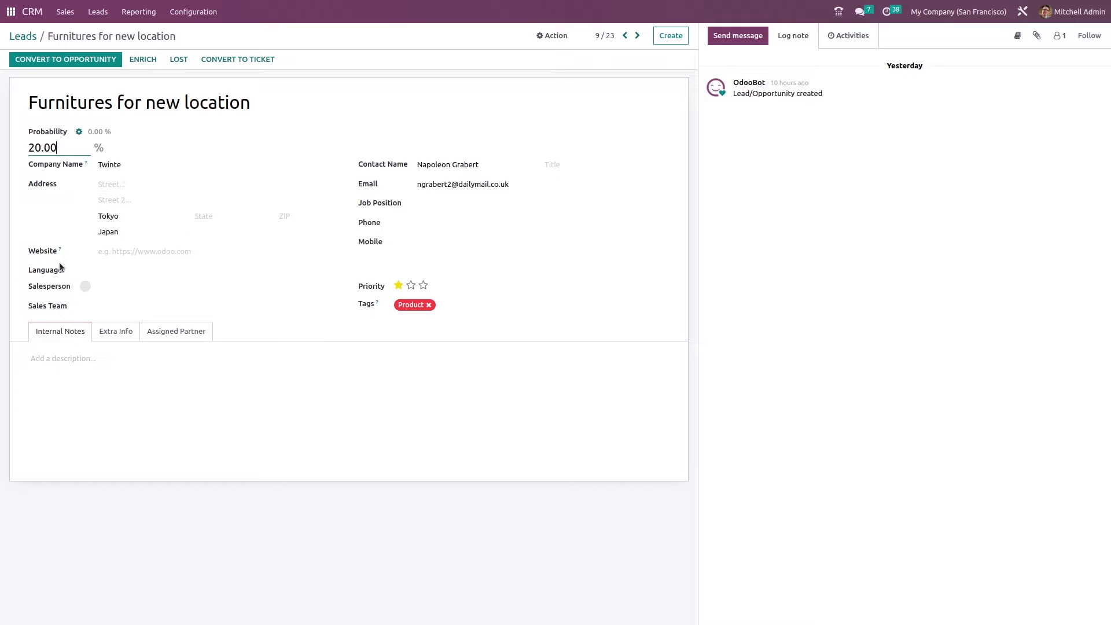
{"action": "left_click", "coordinate": [98, 286]}
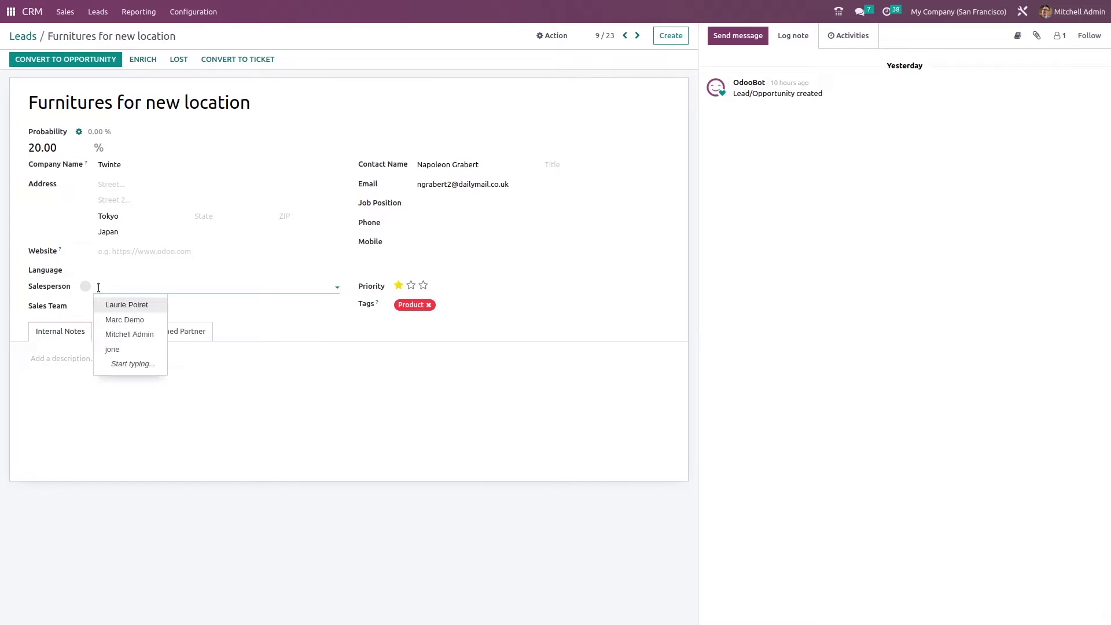
{"action": "left_click", "coordinate": [140, 333]}
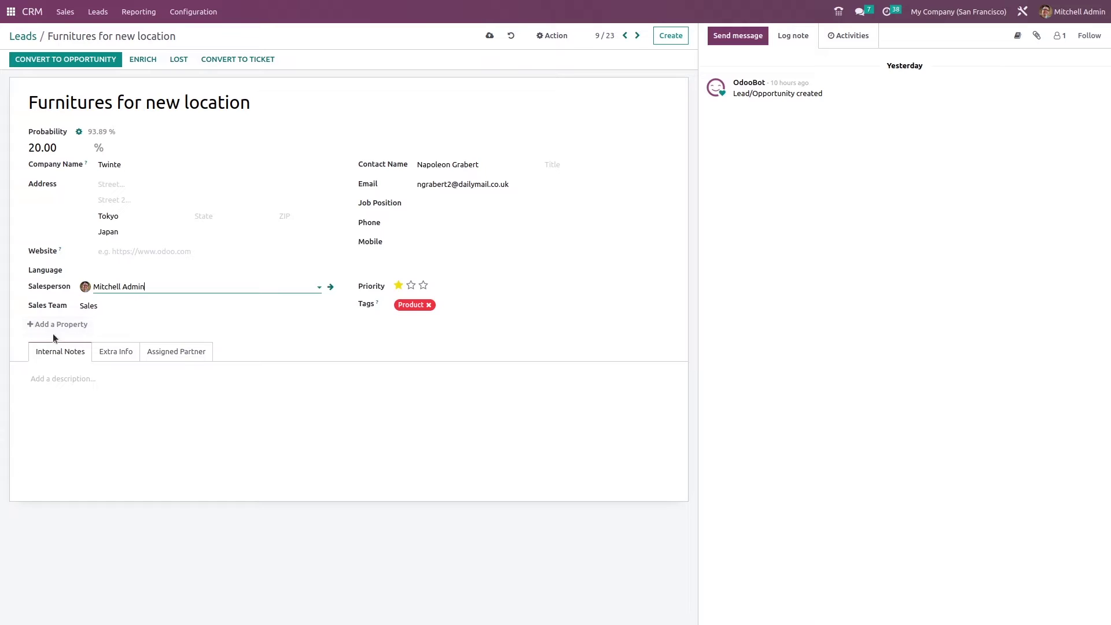
Add a custom property field to the lead, then delete it
{"action": "left_click", "coordinate": [32, 324]}
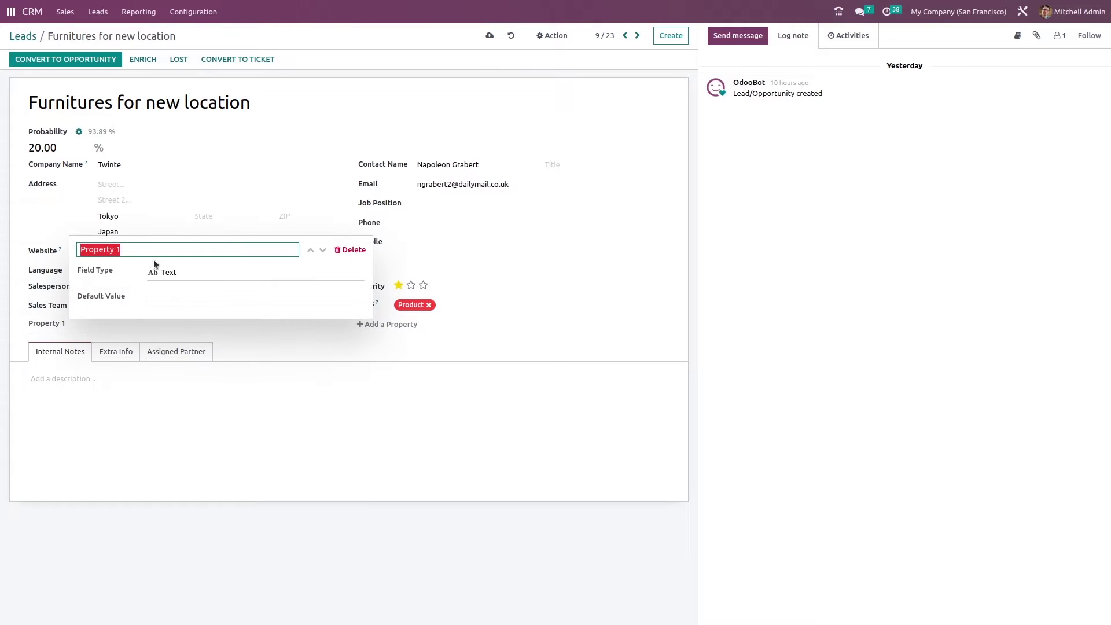
{"action": "left_click", "coordinate": [343, 257]}
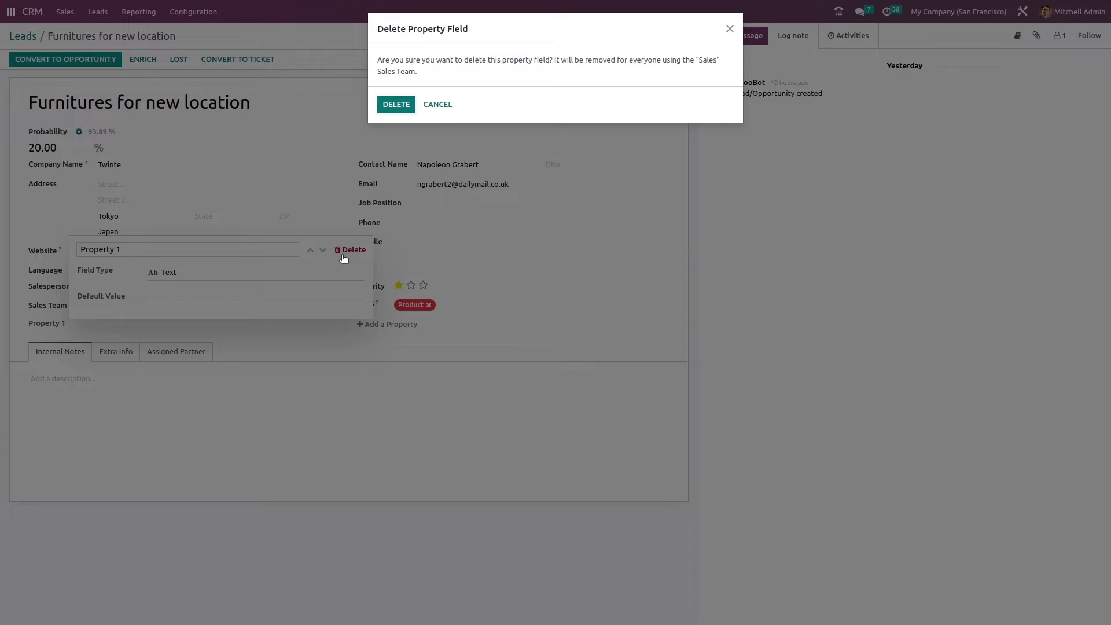
{"action": "left_click", "coordinate": [397, 105]}
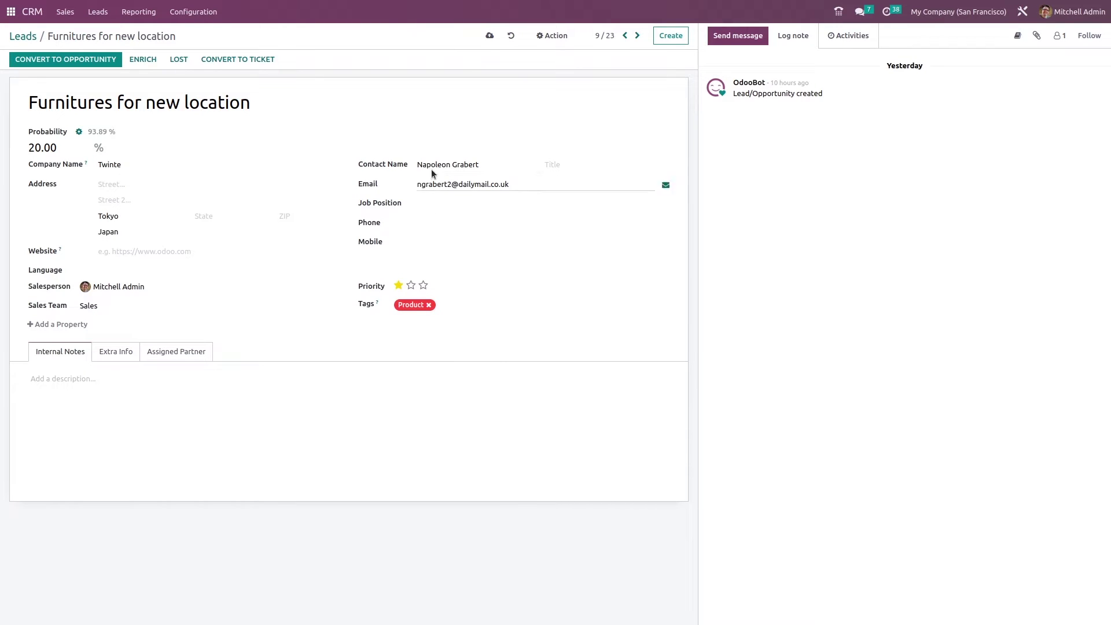
Review the job position, phone and mobile fields, then start converting to an opportunity
{"action": "left_click", "coordinate": [453, 206]}
{"action": "left_click", "coordinate": [445, 221]}
{"action": "left_click", "coordinate": [446, 241]}
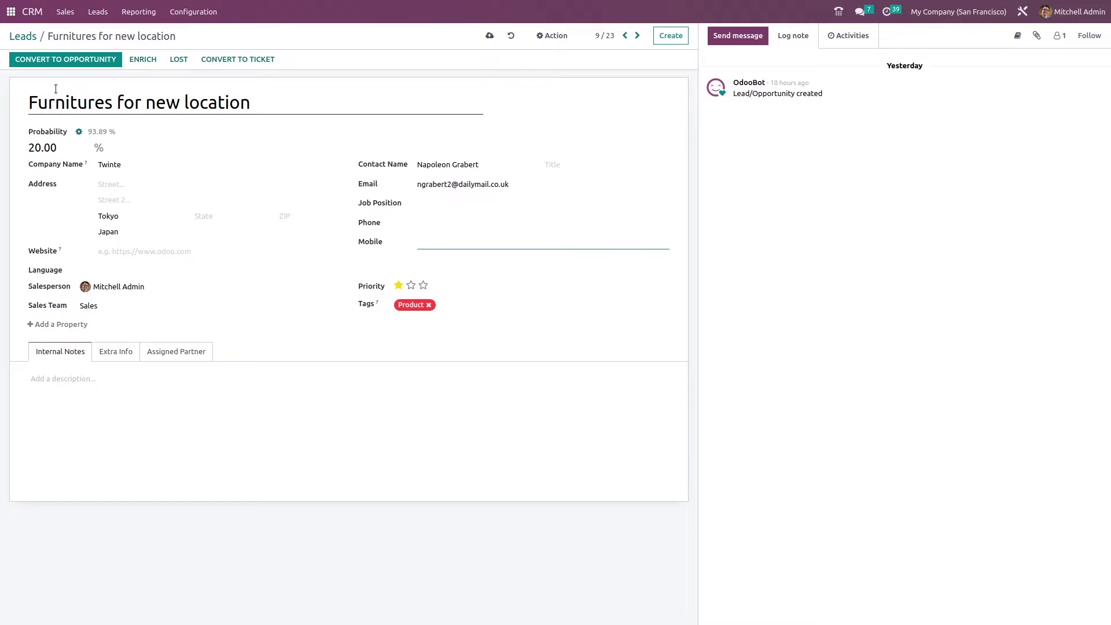
{"action": "left_click", "coordinate": [63, 63]}
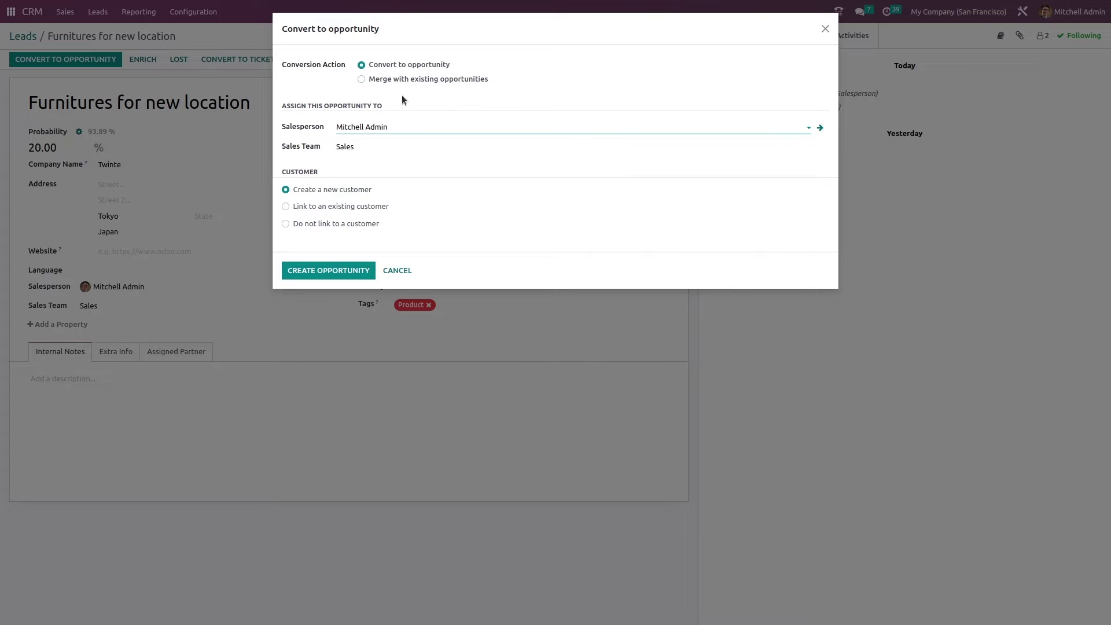
Merge the lead into the existing Office Design Project opportunity
{"action": "left_click", "coordinate": [360, 83]}
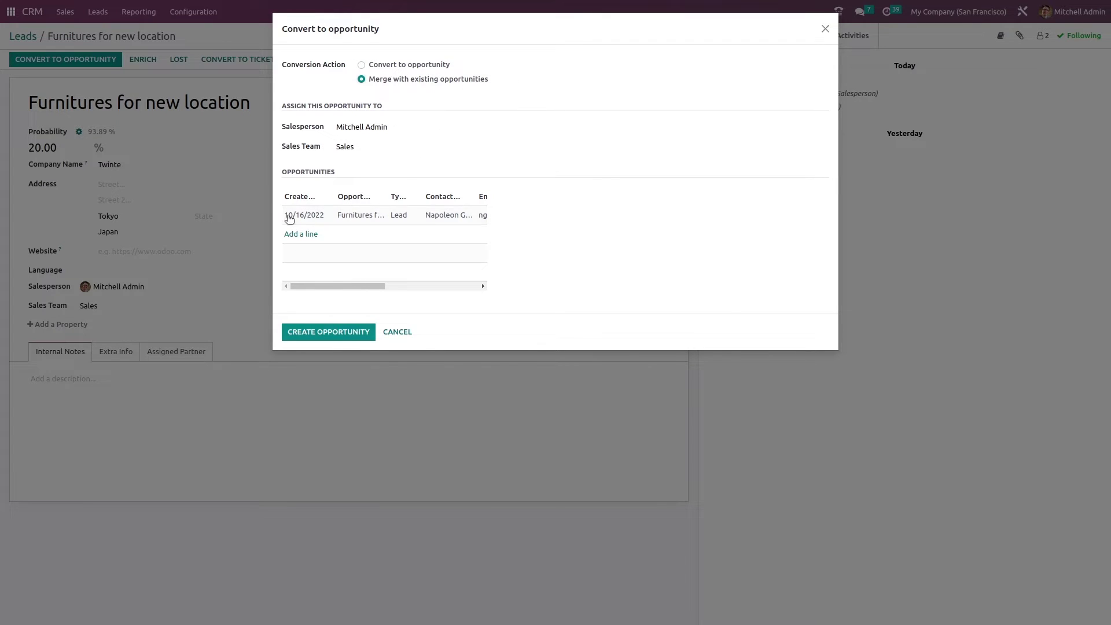
{"action": "left_click", "coordinate": [311, 239]}
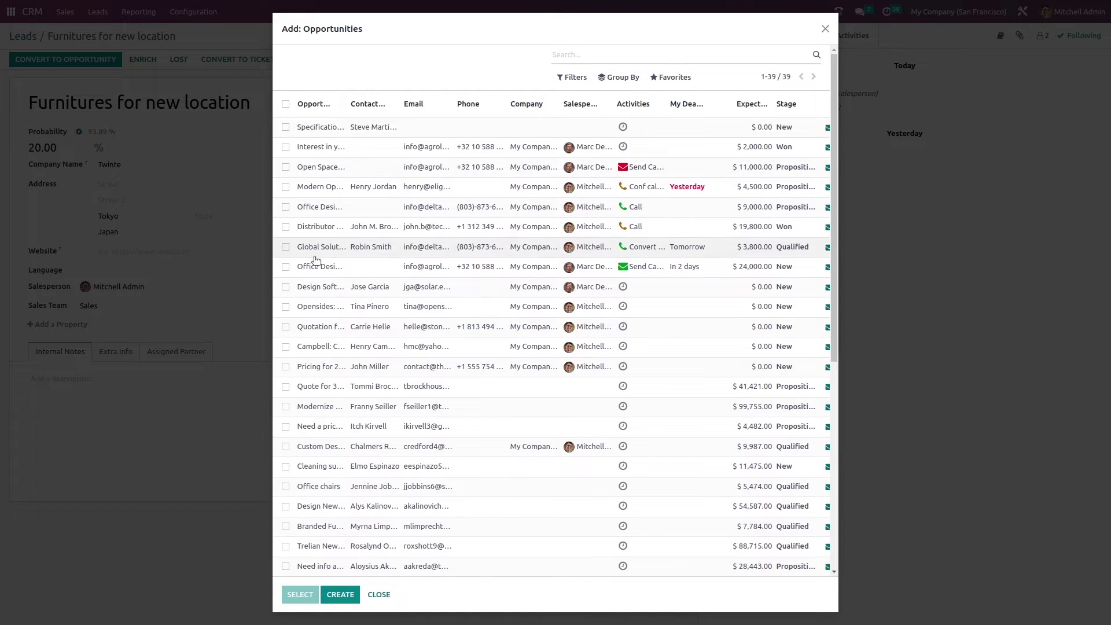
{"action": "left_click", "coordinate": [286, 267]}
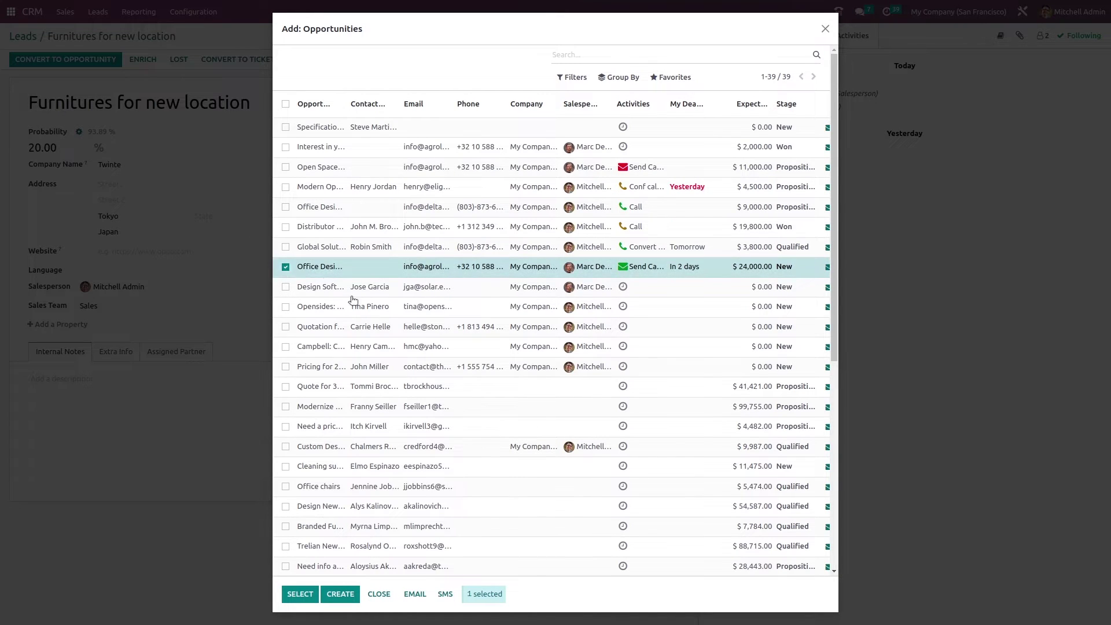
{"action": "left_click", "coordinate": [299, 593]}
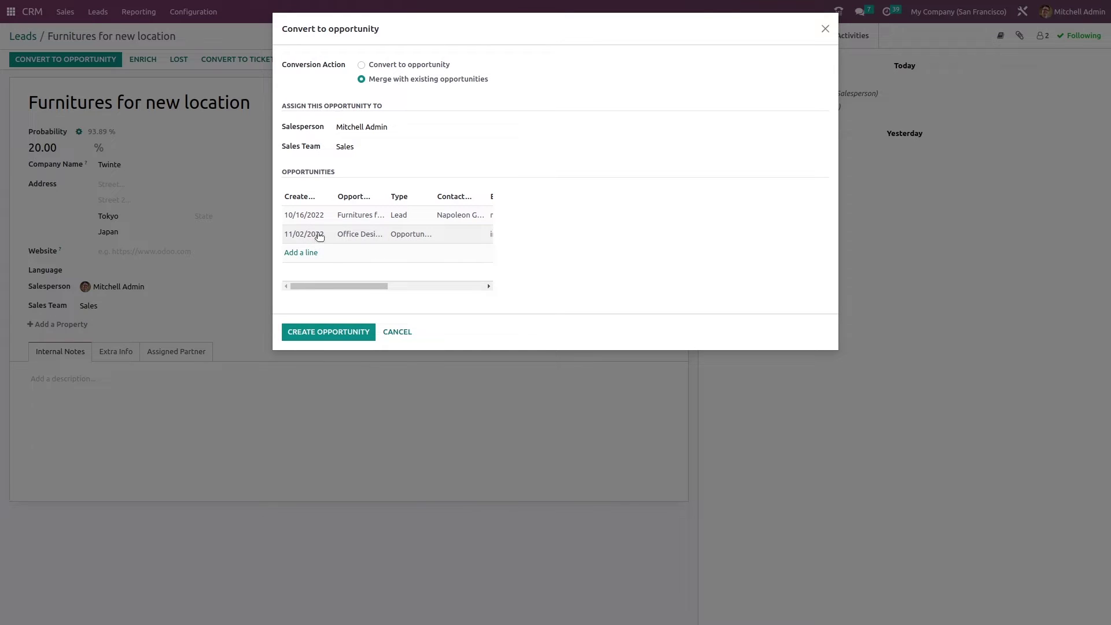
{"action": "left_click", "coordinate": [326, 334]}
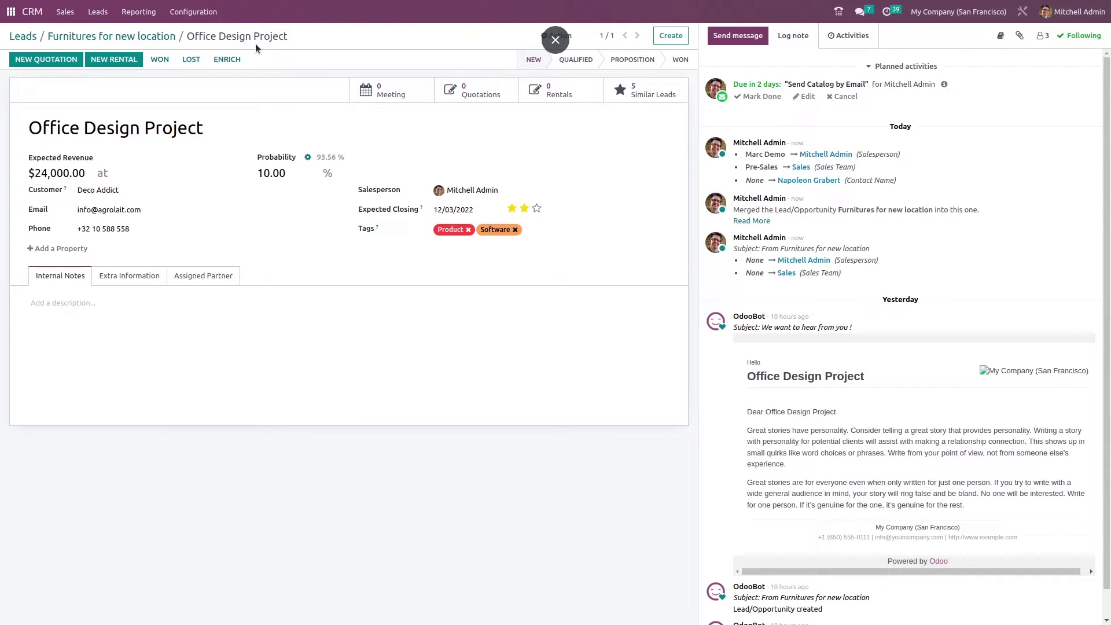
Dismiss the error on the old lead record and return to the Pipeline
{"action": "left_click", "coordinate": [95, 36]}
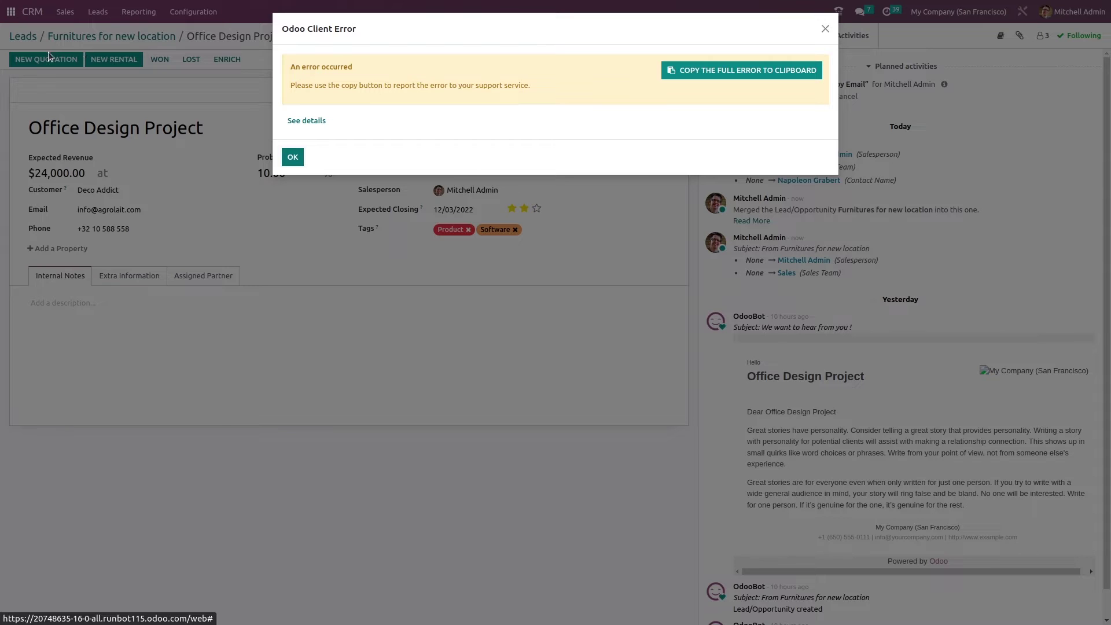
{"action": "left_click", "coordinate": [292, 157]}
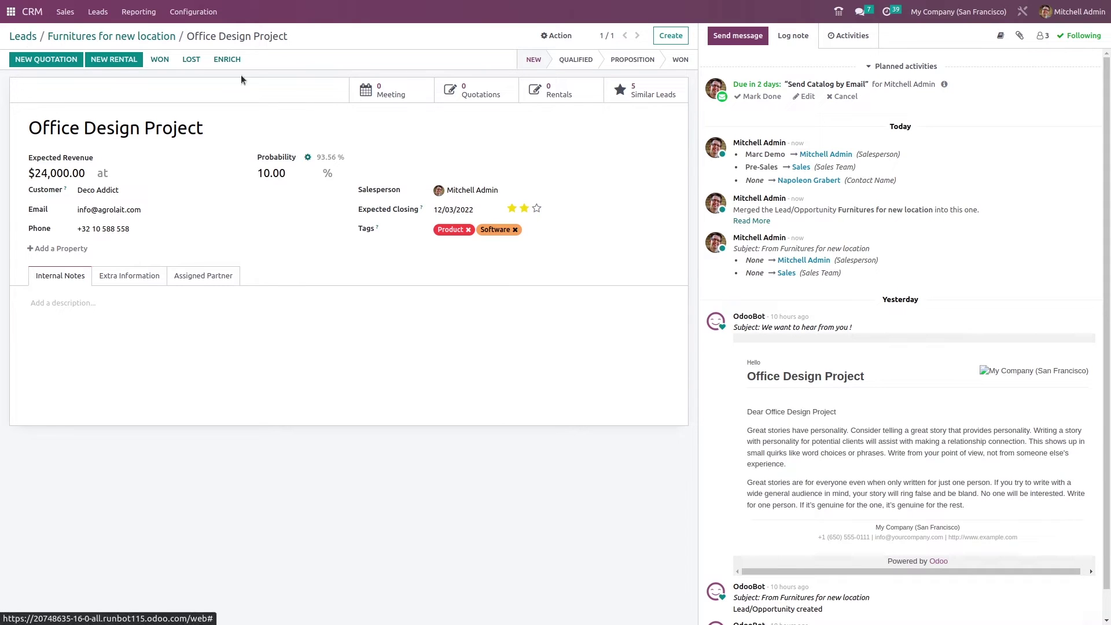
{"action": "left_click", "coordinate": [66, 12]}
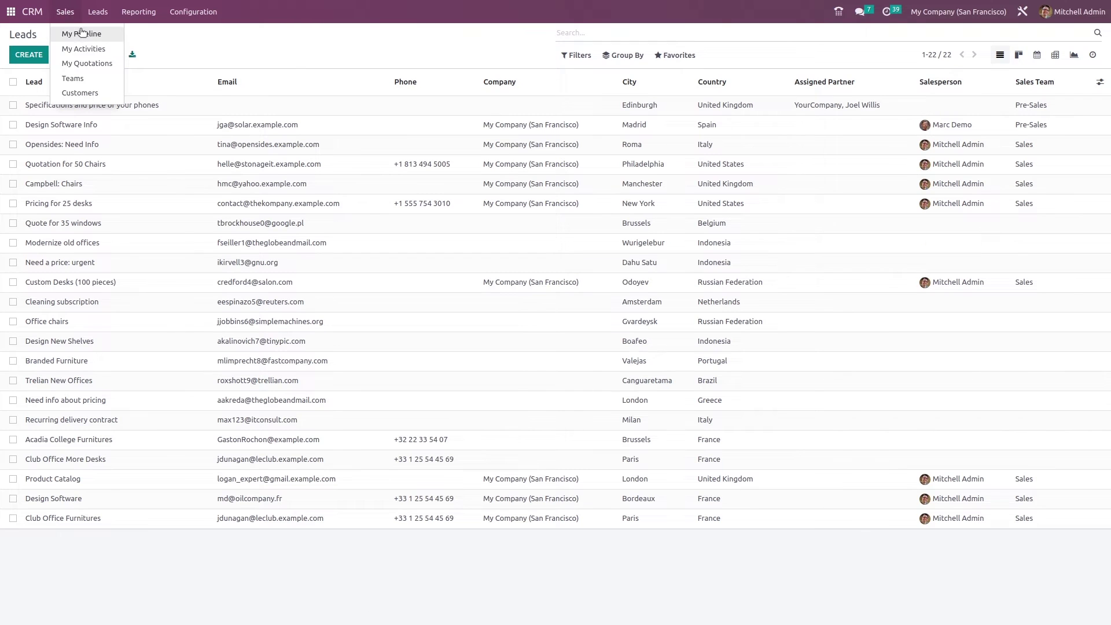
{"action": "left_click", "coordinate": [81, 33]}
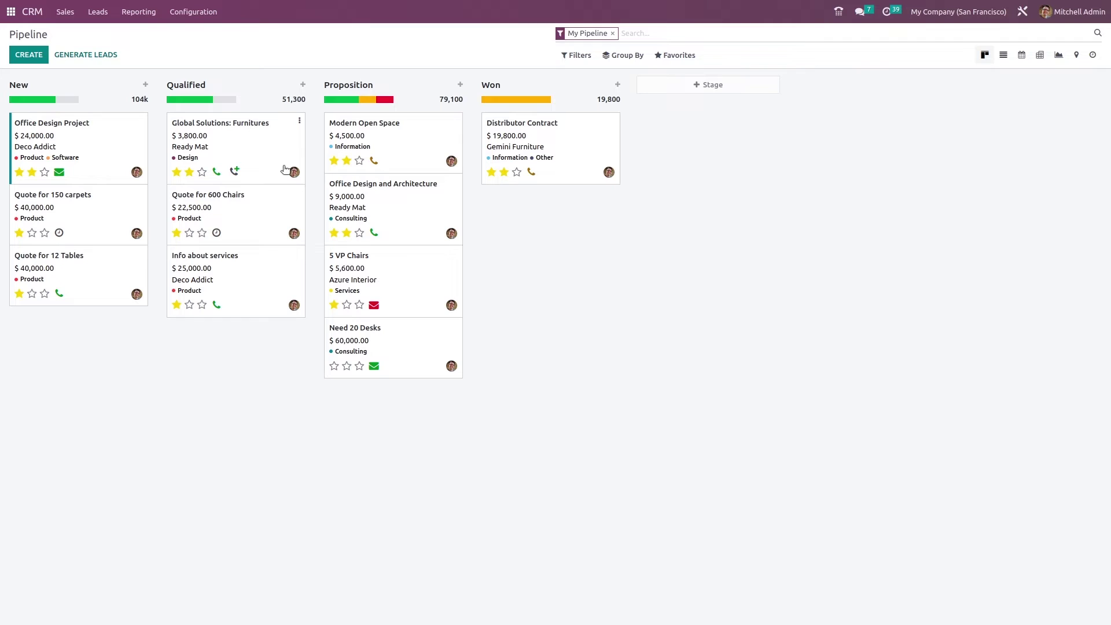
Open Office Design Project and review its merge message
{"action": "left_click", "coordinate": [70, 144]}
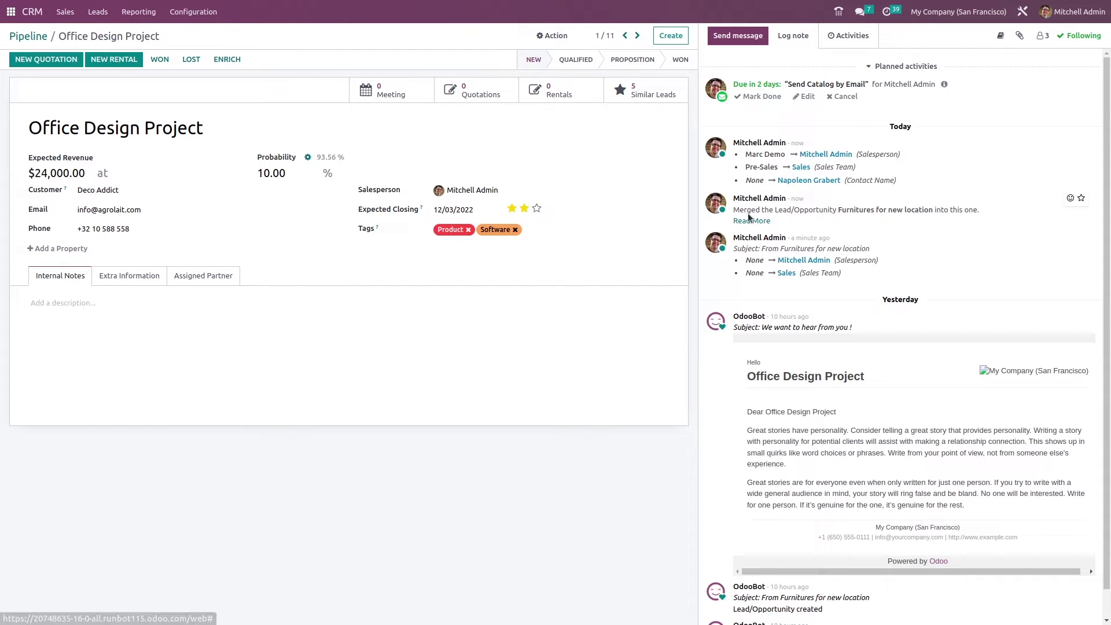
{"action": "left_click_drag", "start_coordinate": [747, 212], "coordinate": [979, 224]}
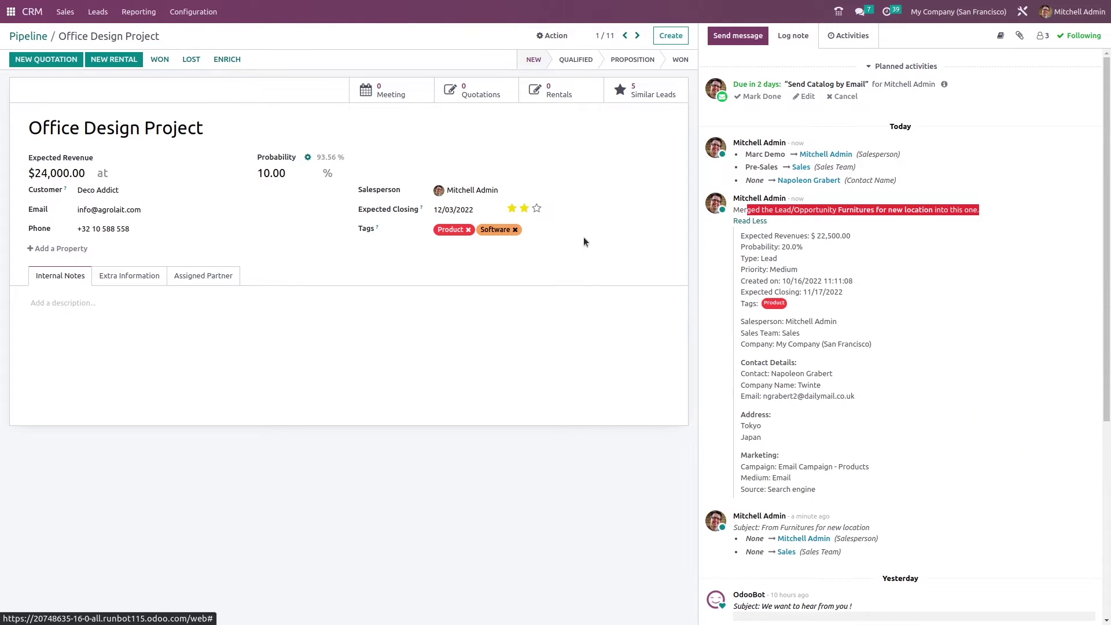
{"action": "left_click", "coordinate": [898, 242]}
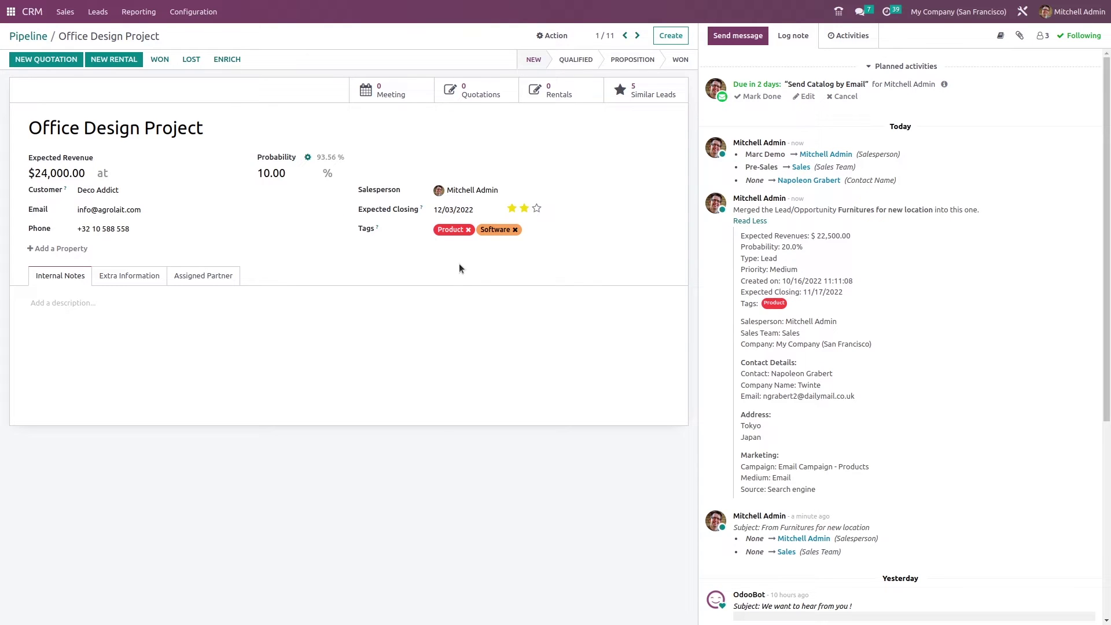
Start a new quotation, then back out to the Pipeline board
{"action": "left_click", "coordinate": [33, 64]}
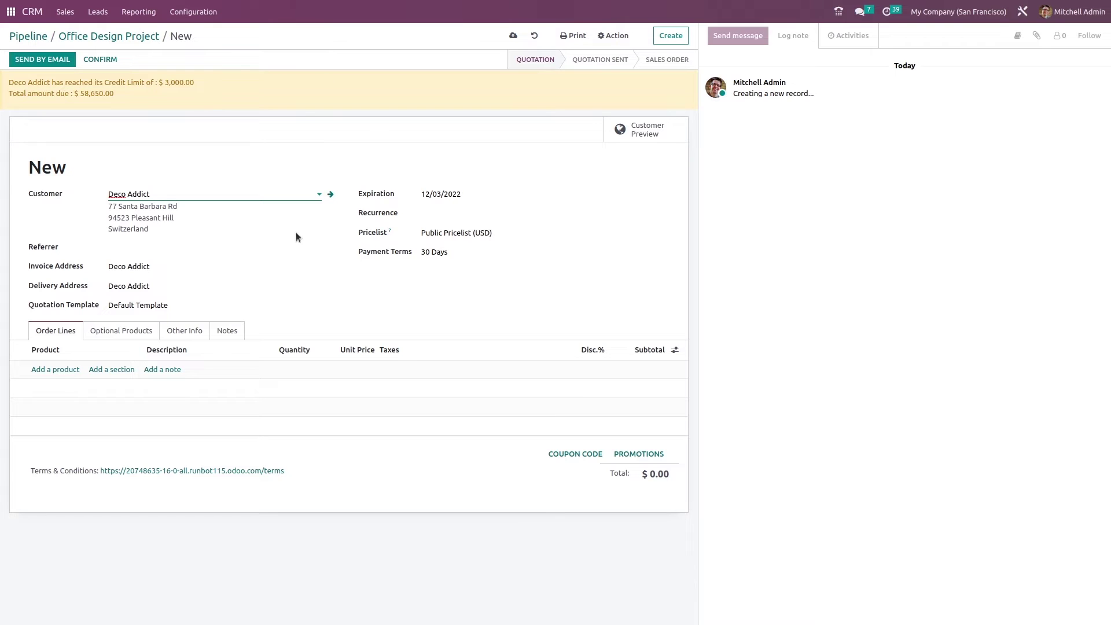
{"action": "left_click", "coordinate": [54, 30]}
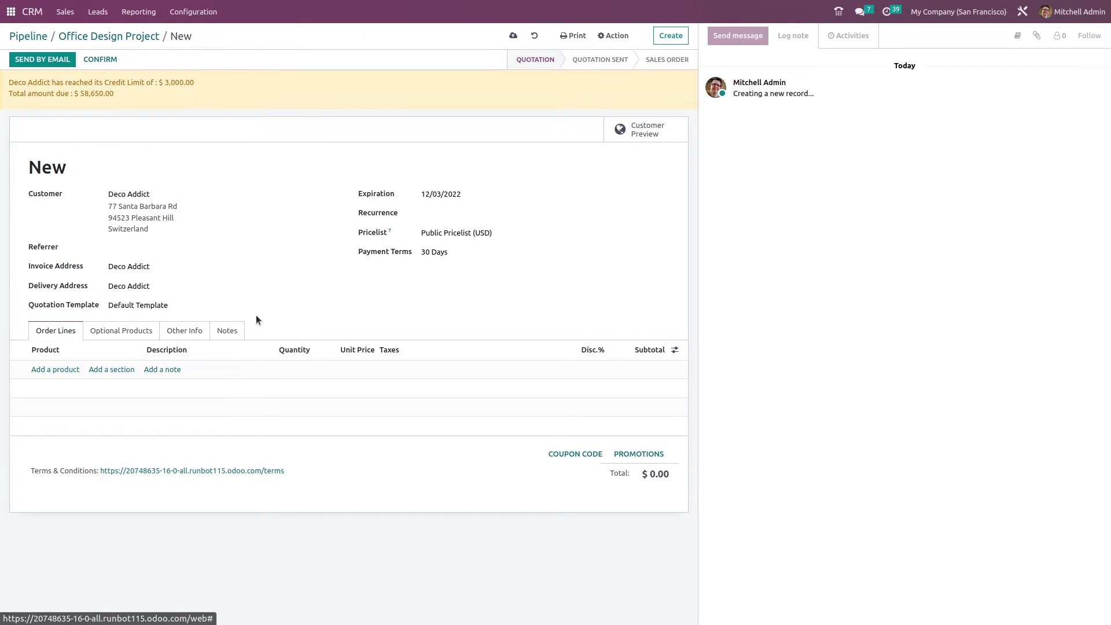
{"action": "left_click", "coordinate": [69, 36]}
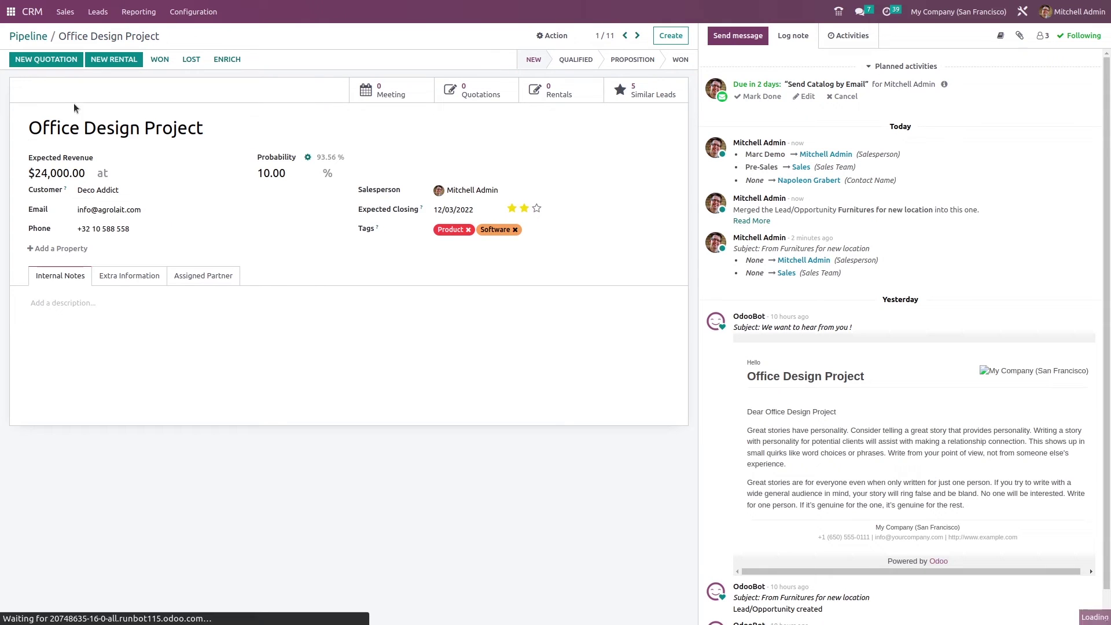
{"action": "left_click", "coordinate": [42, 36]}
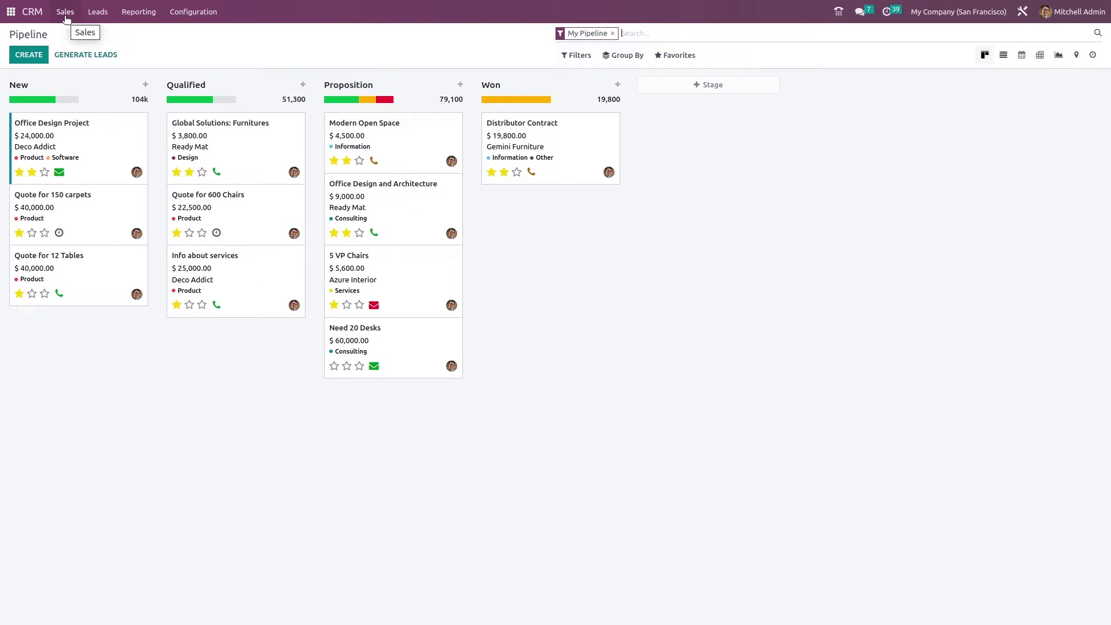
Open the Office chairs lead and add the internal note 'details on char'
{"action": "left_click", "coordinate": [106, 12]}
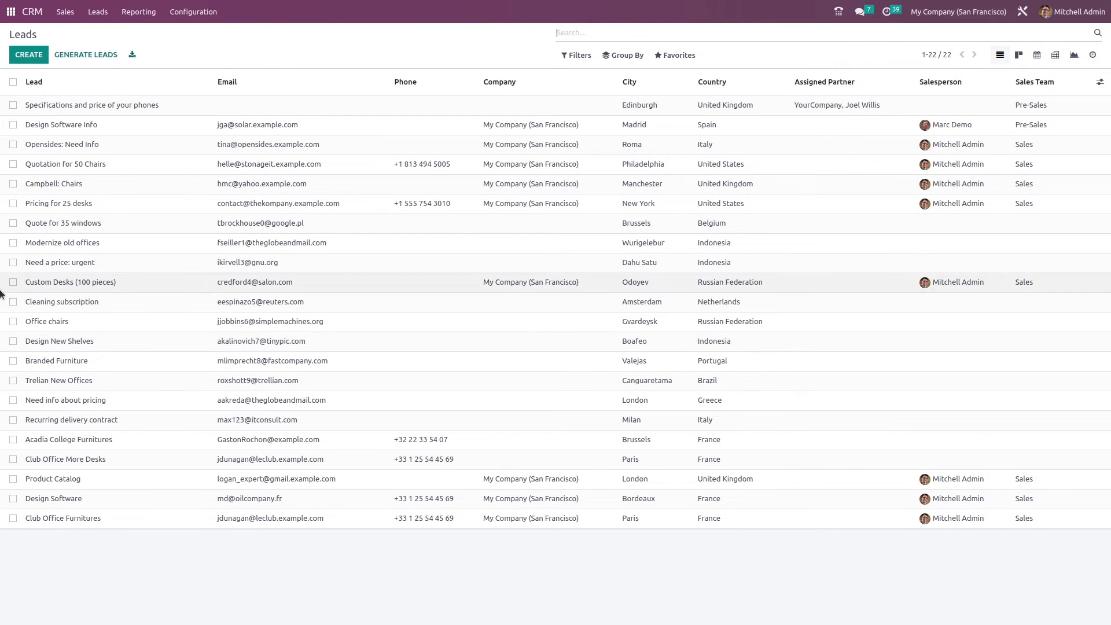
{"action": "left_click", "coordinate": [56, 326]}
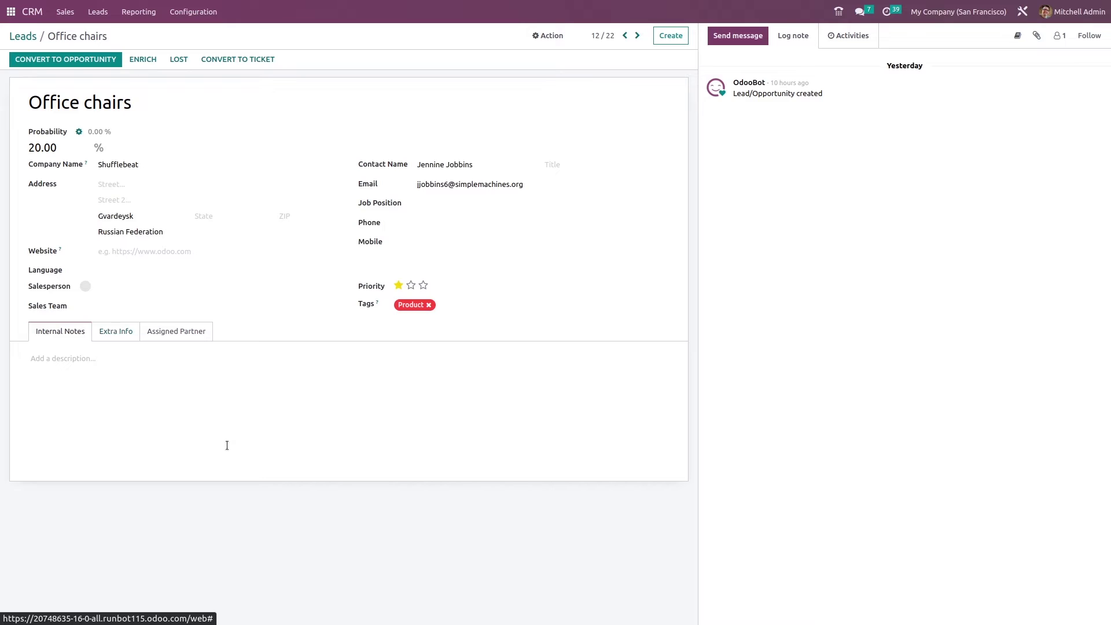
{"action": "left_click", "coordinate": [83, 358]}
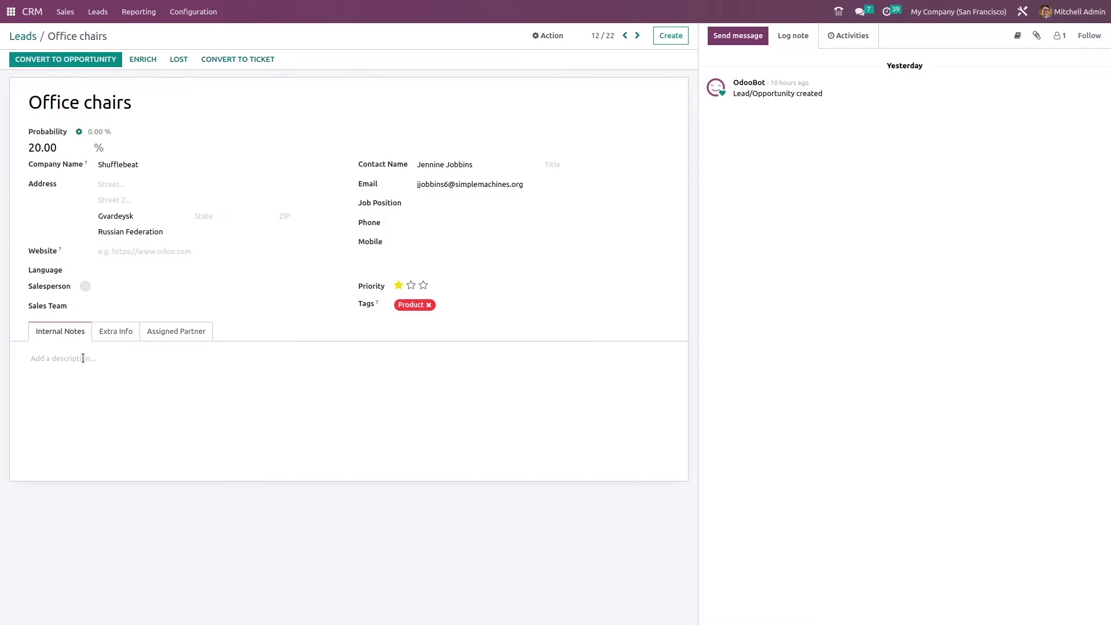
{"action": "type", "text": "details on char"}
Browse the Extra Info and Assigned Partner tabs, leaving fields empty, then start converting
{"action": "left_click", "coordinate": [115, 333]}
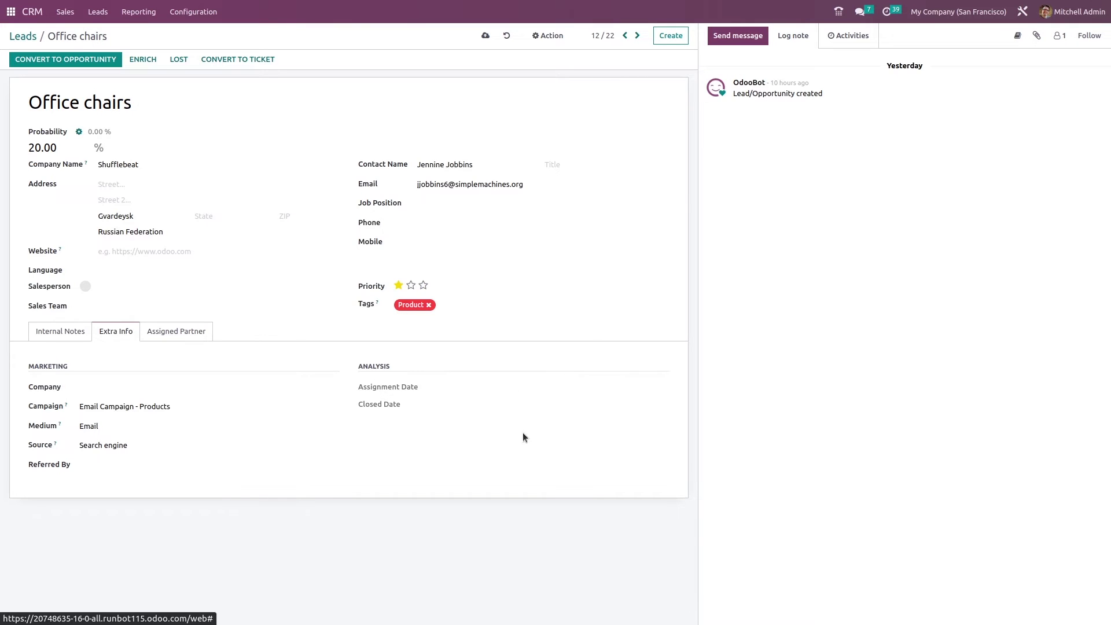
{"action": "left_click", "coordinate": [95, 388]}
{"action": "left_click", "coordinate": [92, 387]}
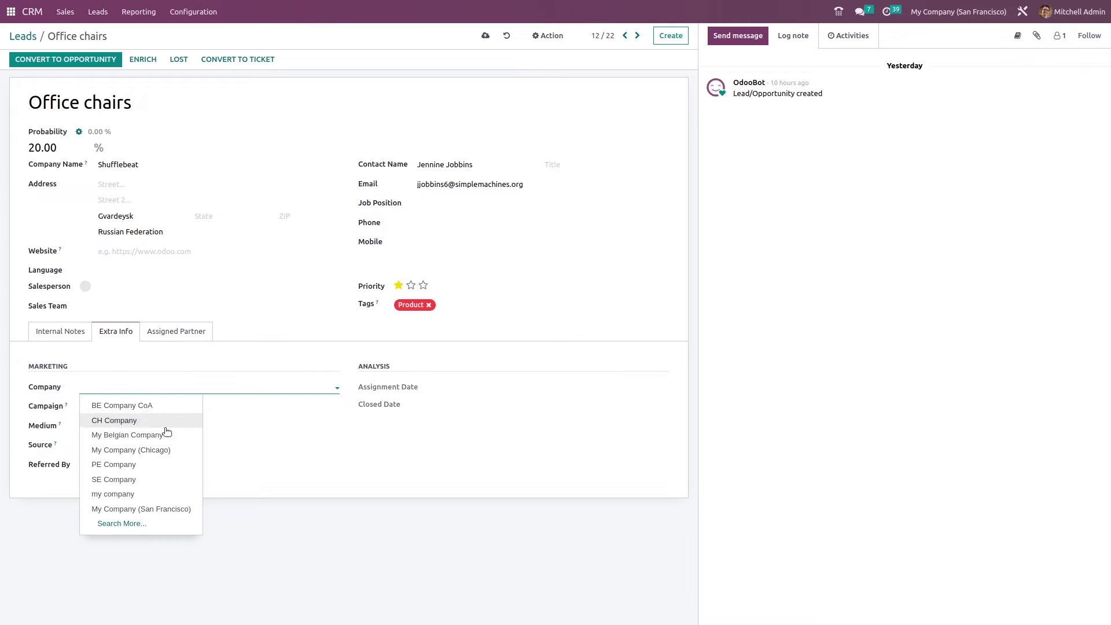
{"action": "left_click", "coordinate": [304, 513]}
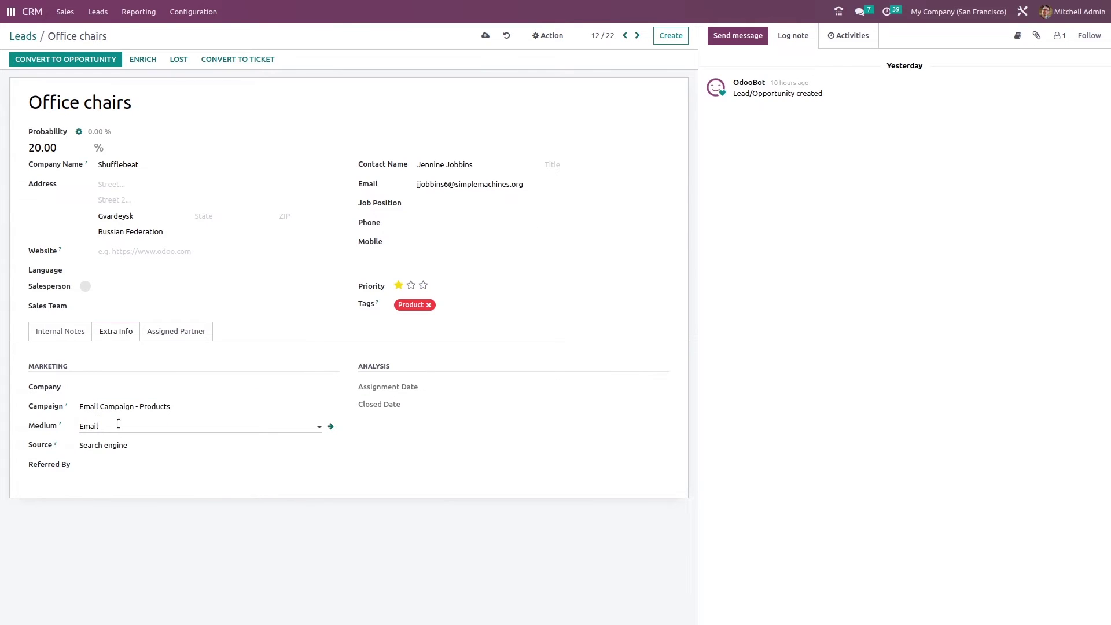
{"action": "left_click", "coordinate": [112, 465]}
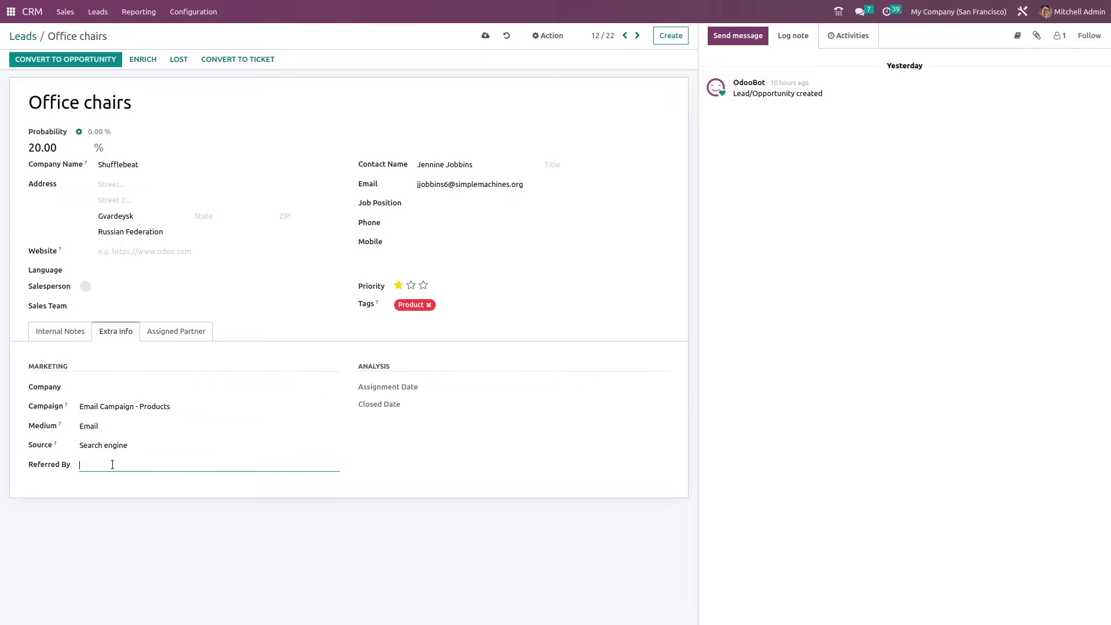
{"action": "left_click", "coordinate": [95, 484]}
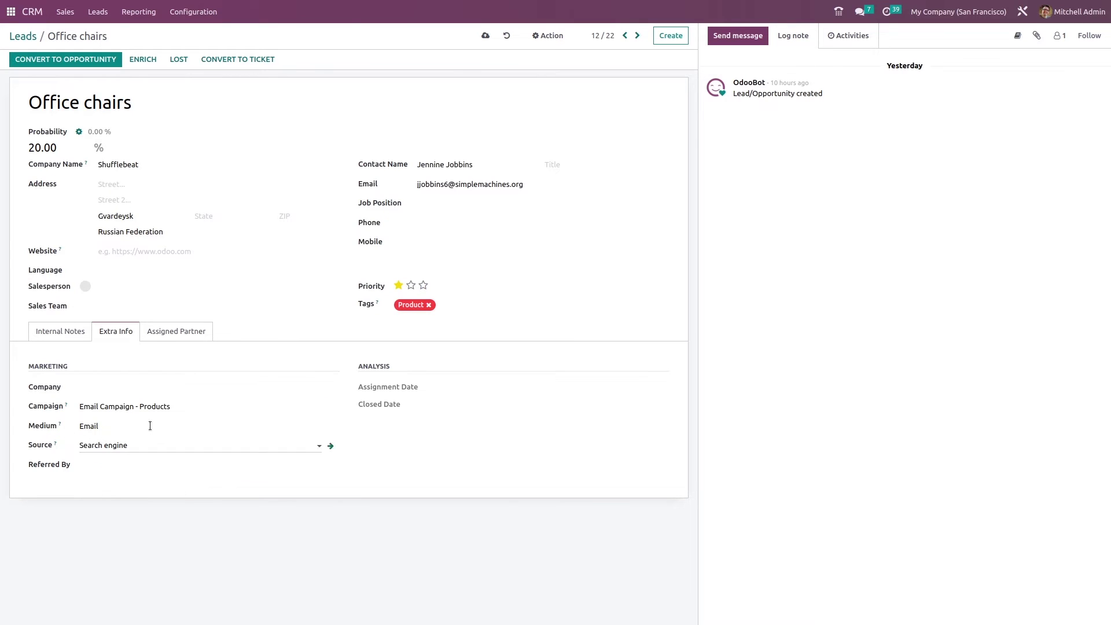
{"action": "left_click", "coordinate": [174, 334]}
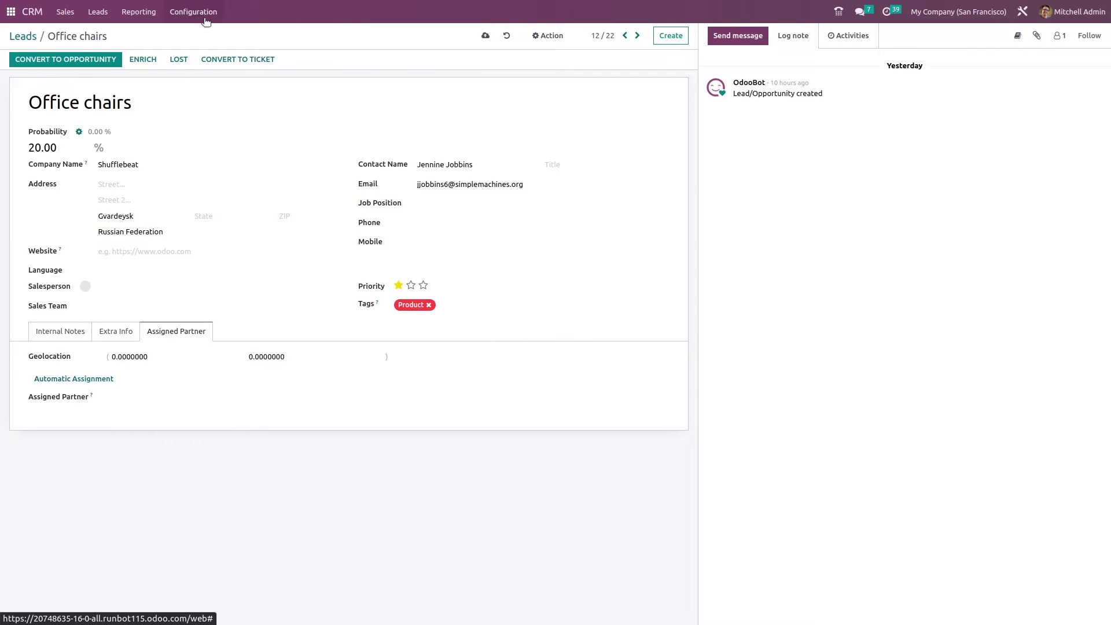
{"action": "left_click", "coordinate": [68, 63]}
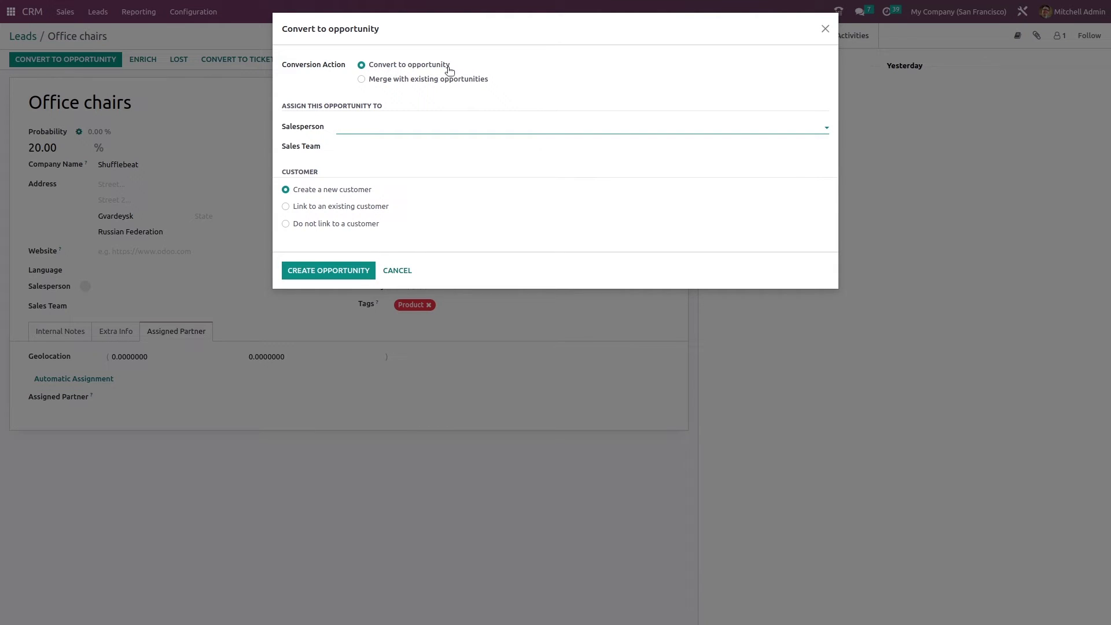
Convert Office chairs to an opportunity with a salesperson, linked to existing customer Azure Interior
{"action": "left_click", "coordinate": [421, 124]}
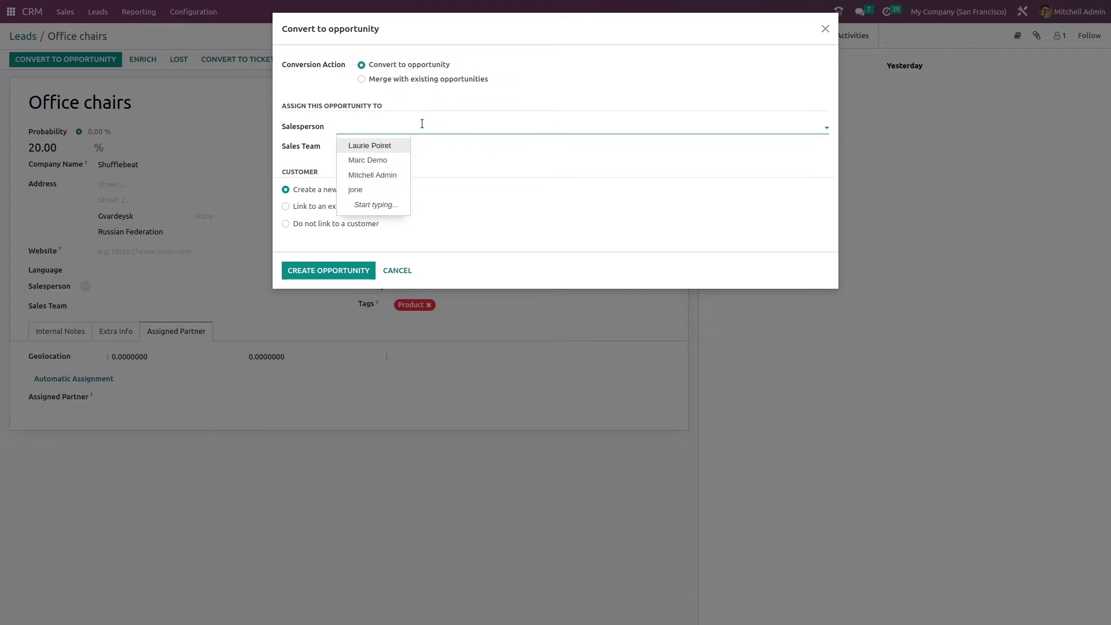
{"action": "left_click", "coordinate": [368, 174]}
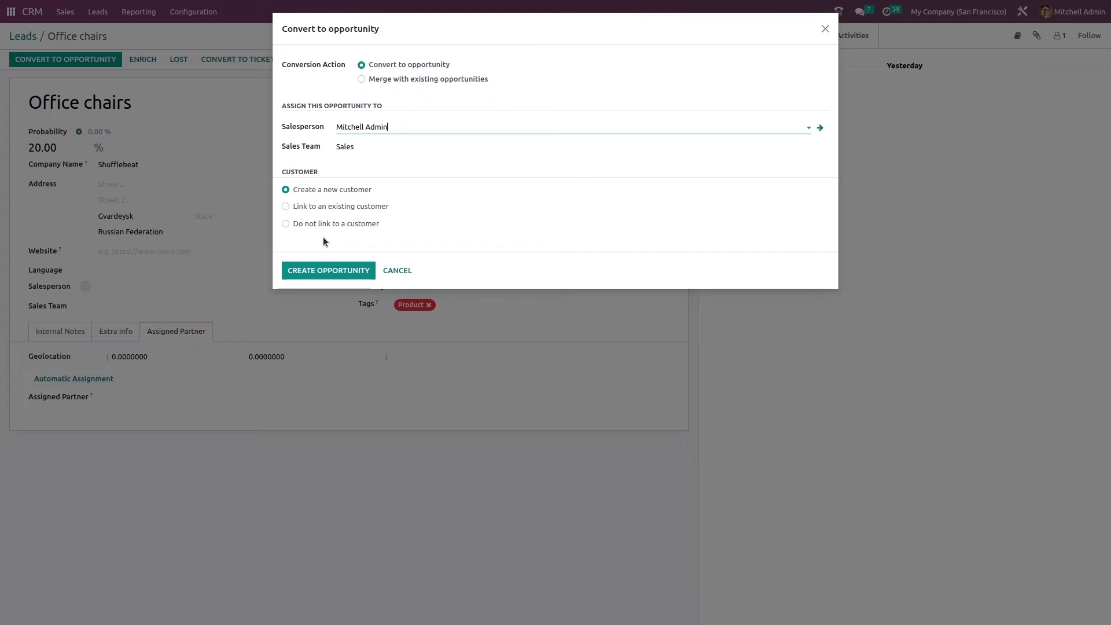
{"action": "left_click", "coordinate": [286, 206]}
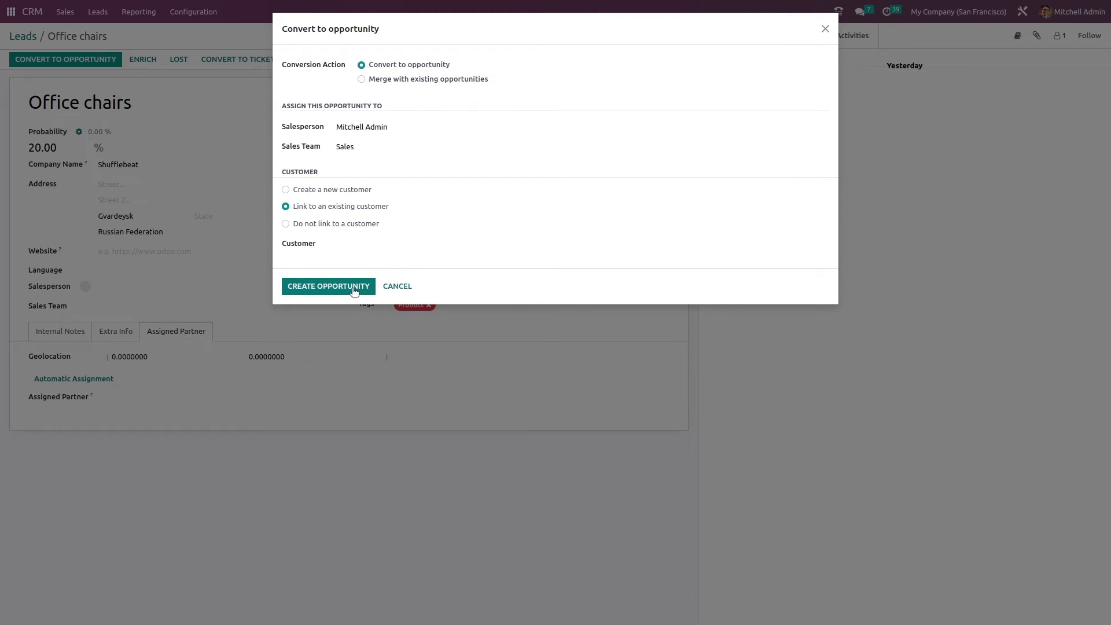
{"action": "left_click", "coordinate": [366, 242]}
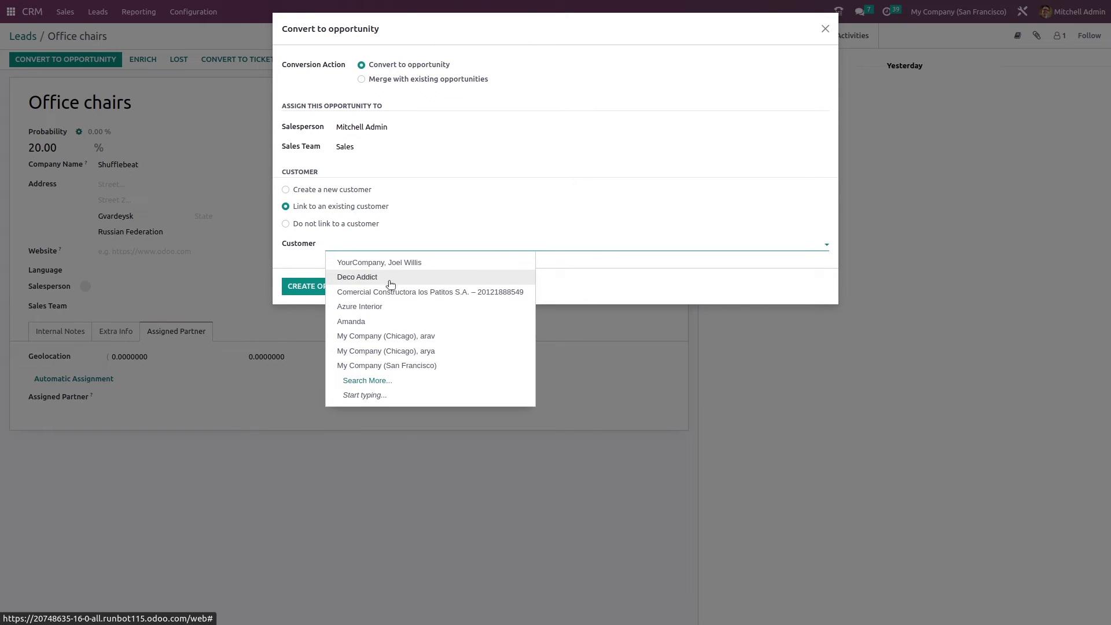
{"action": "left_click", "coordinate": [391, 309]}
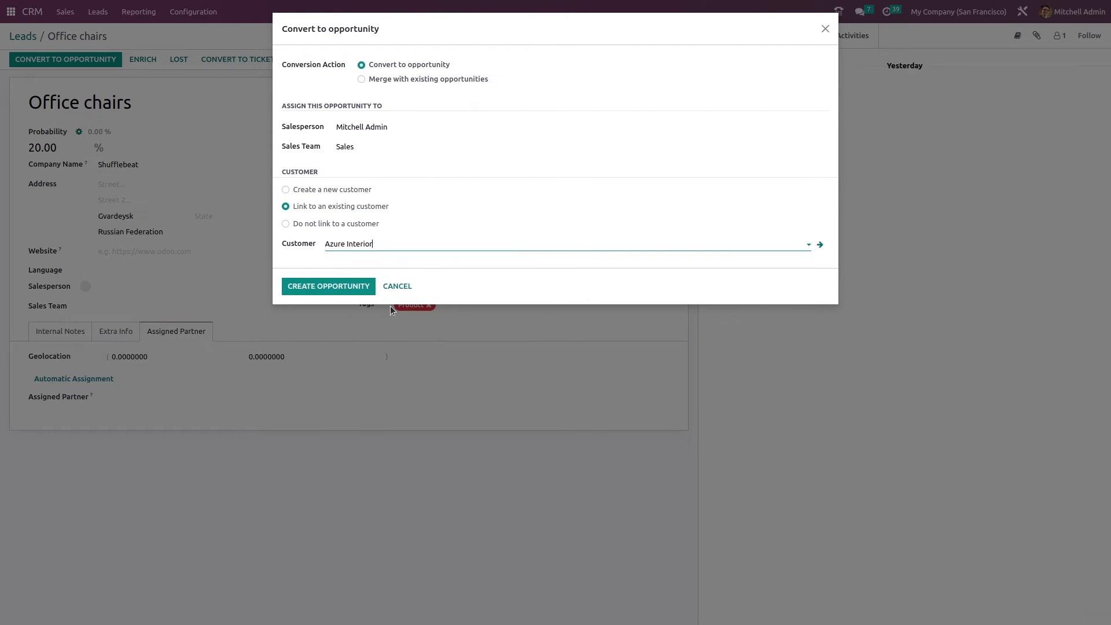
{"action": "left_click", "coordinate": [319, 286]}
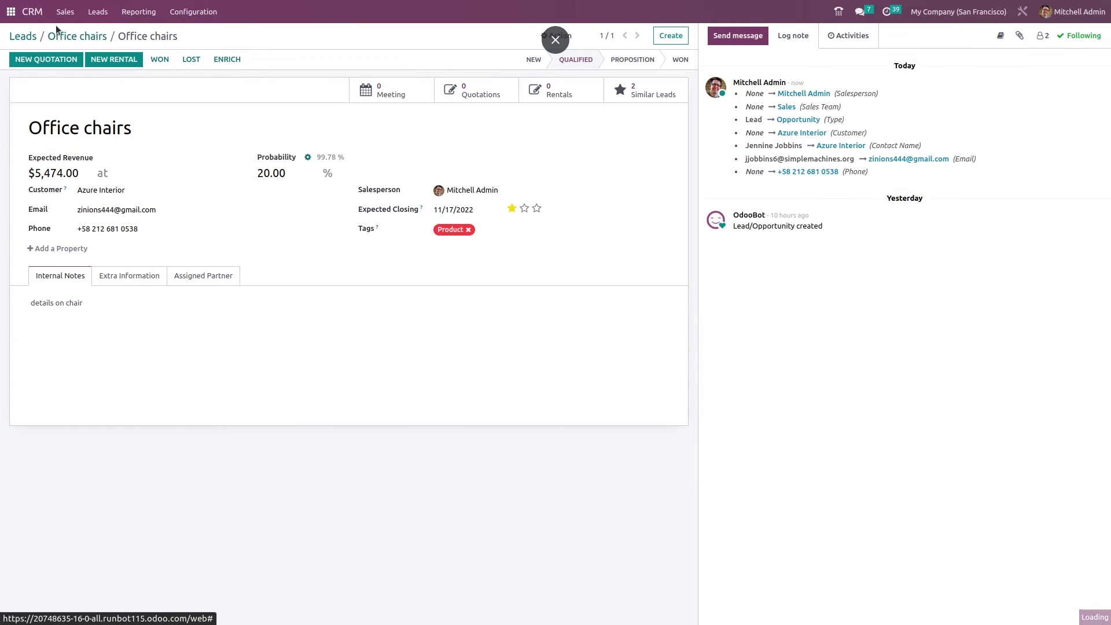
{"action": "left_click", "coordinate": [65, 11]}
{"action": "left_click", "coordinate": [78, 33]}
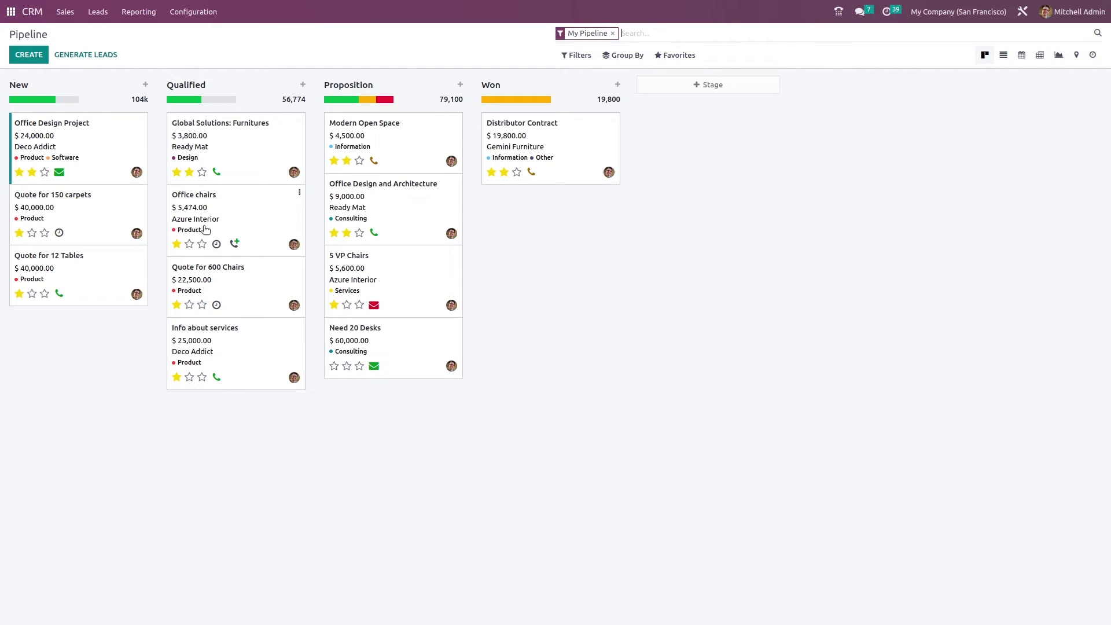
{"action": "left_click", "coordinate": [260, 224]}
{"action": "left_click", "coordinate": [260, 225]}
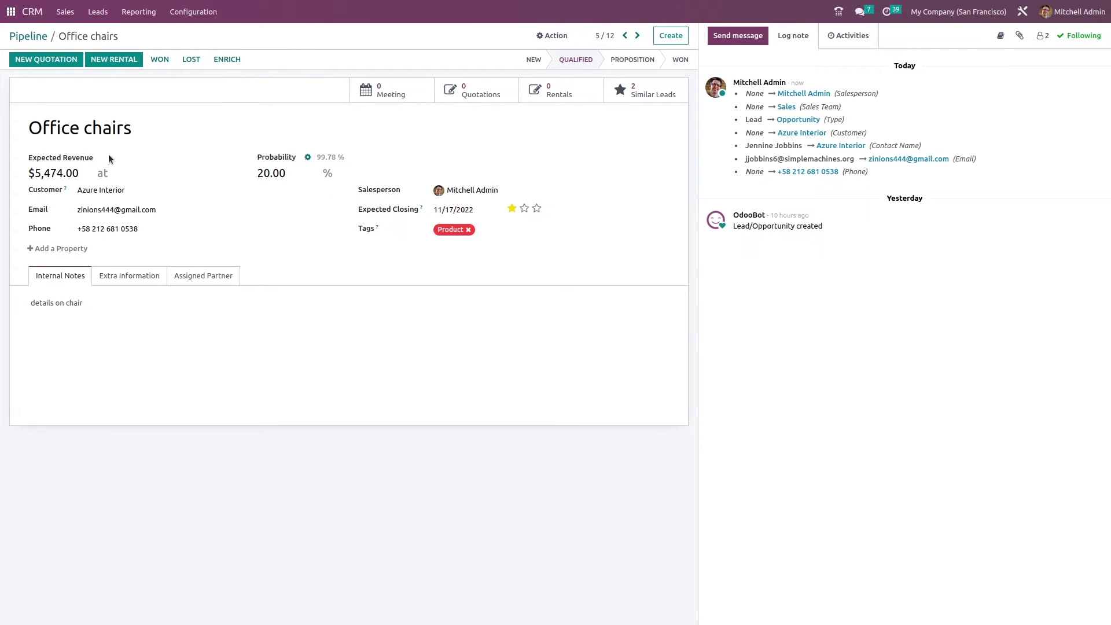
{"action": "left_click", "coordinate": [65, 12]}
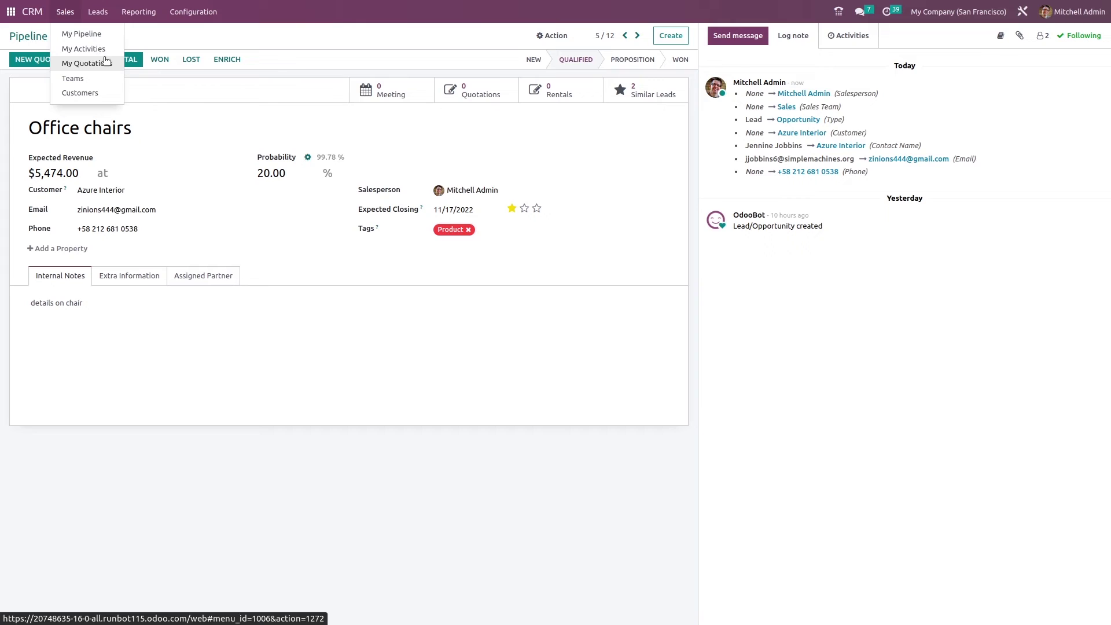
{"action": "left_click", "coordinate": [293, 422]}
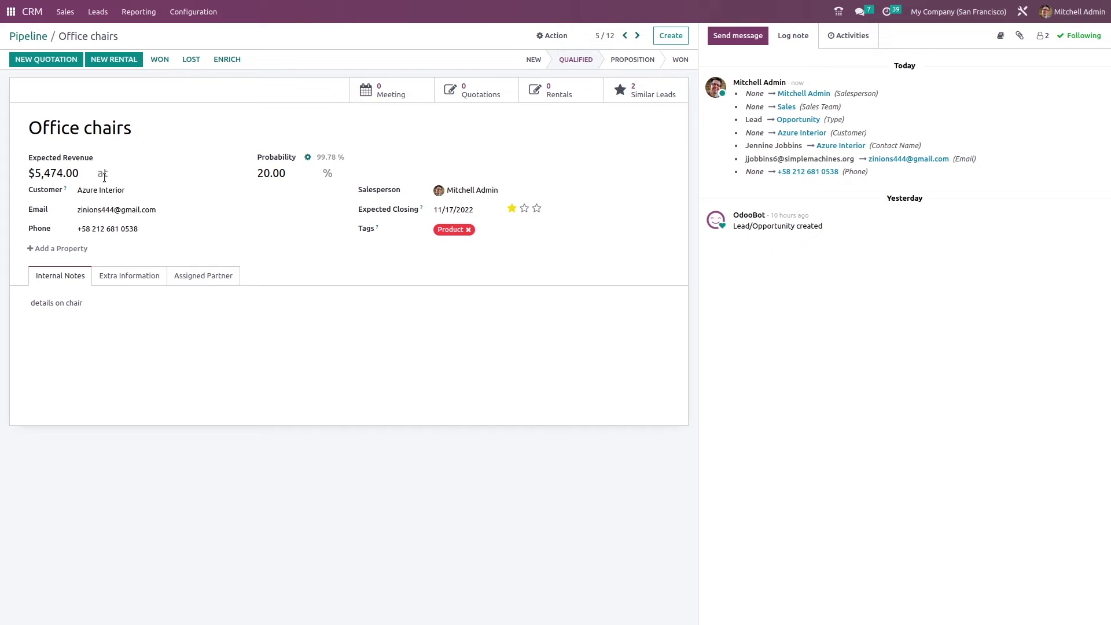
{"action": "left_click_drag", "start_coordinate": [96, 313], "coordinate": [18, 307]}
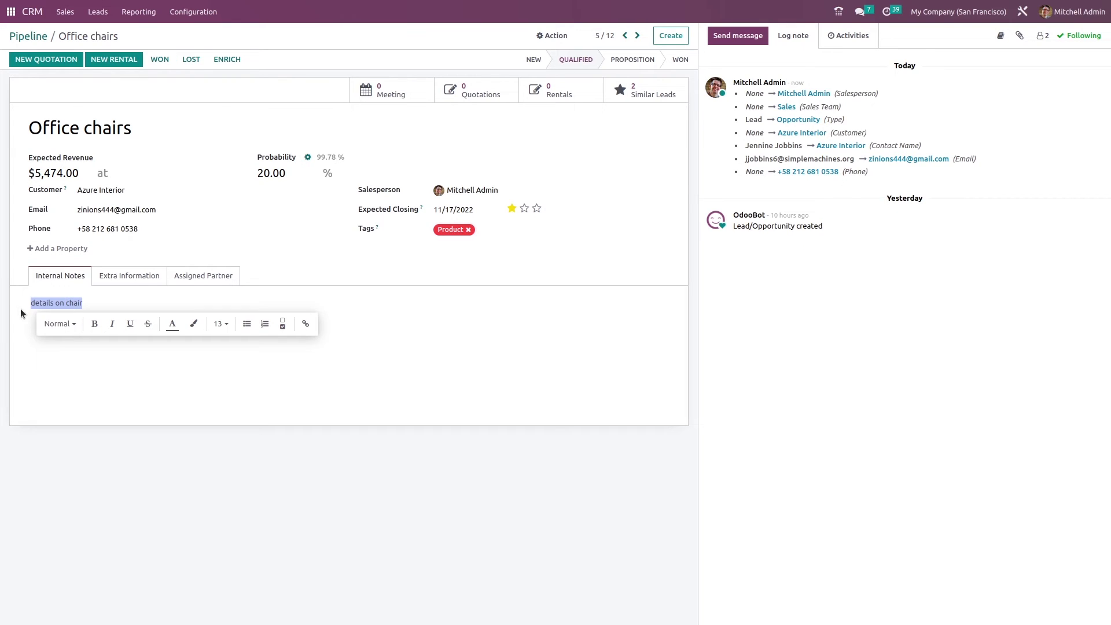
{"action": "left_click", "coordinate": [51, 366]}
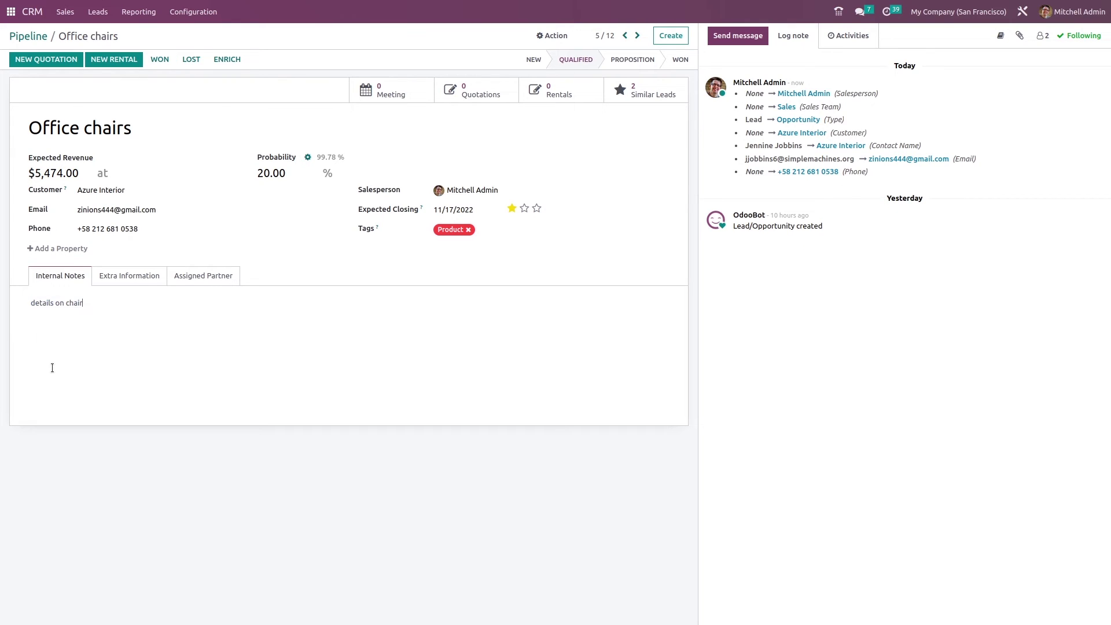
{"action": "left_click", "coordinate": [118, 278]}
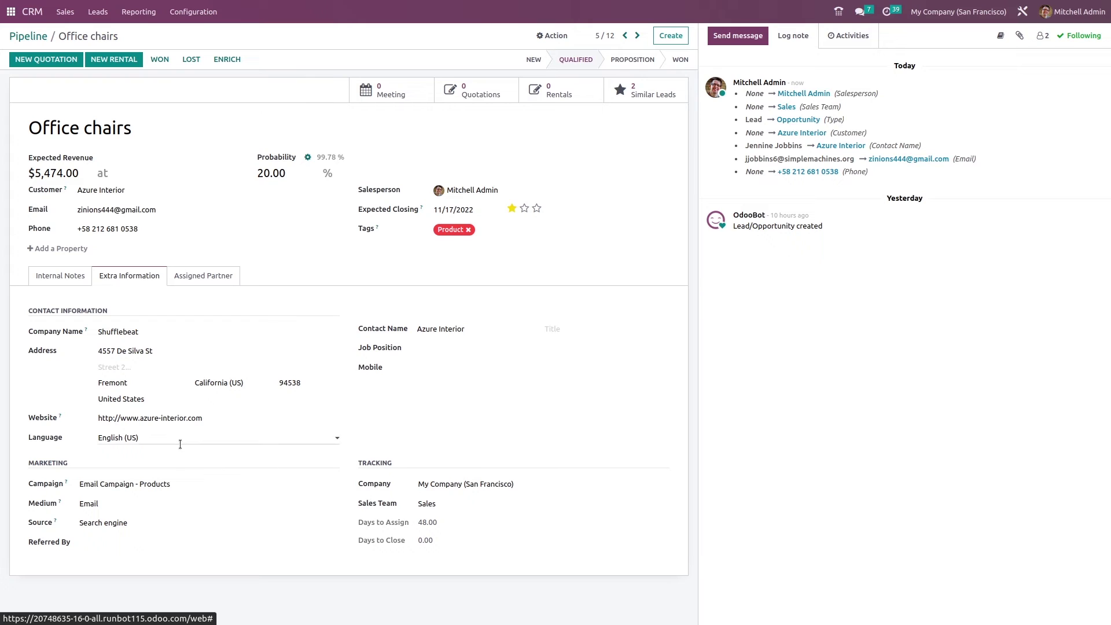
{"action": "left_click_drag", "start_coordinate": [472, 329], "coordinate": [412, 331]}
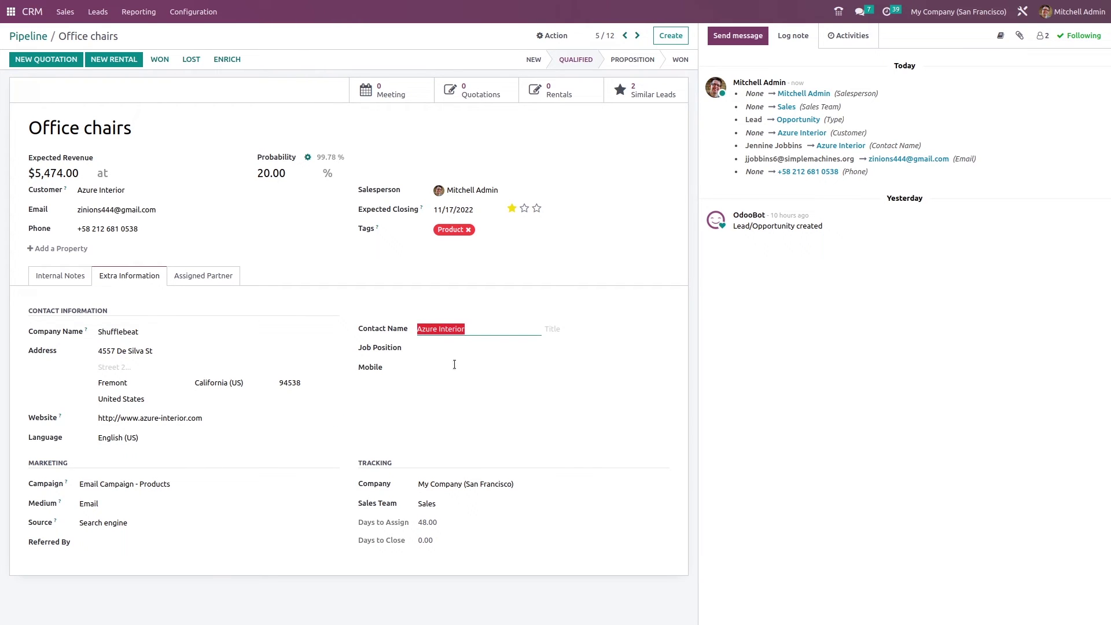
{"action": "left_click", "coordinate": [468, 401]}
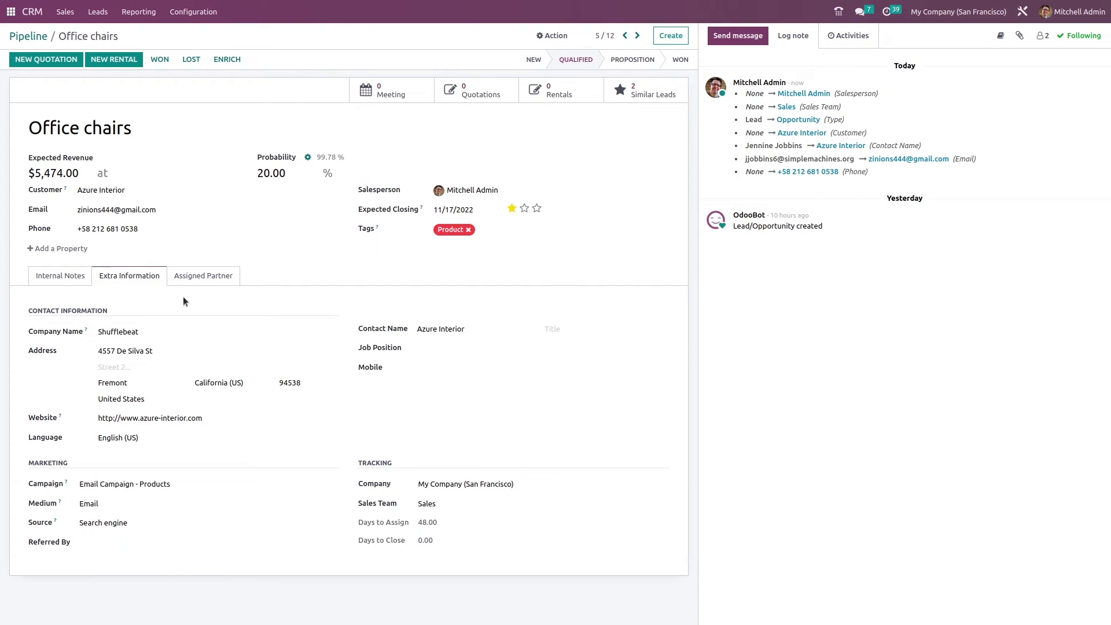
{"action": "left_click", "coordinate": [205, 276]}
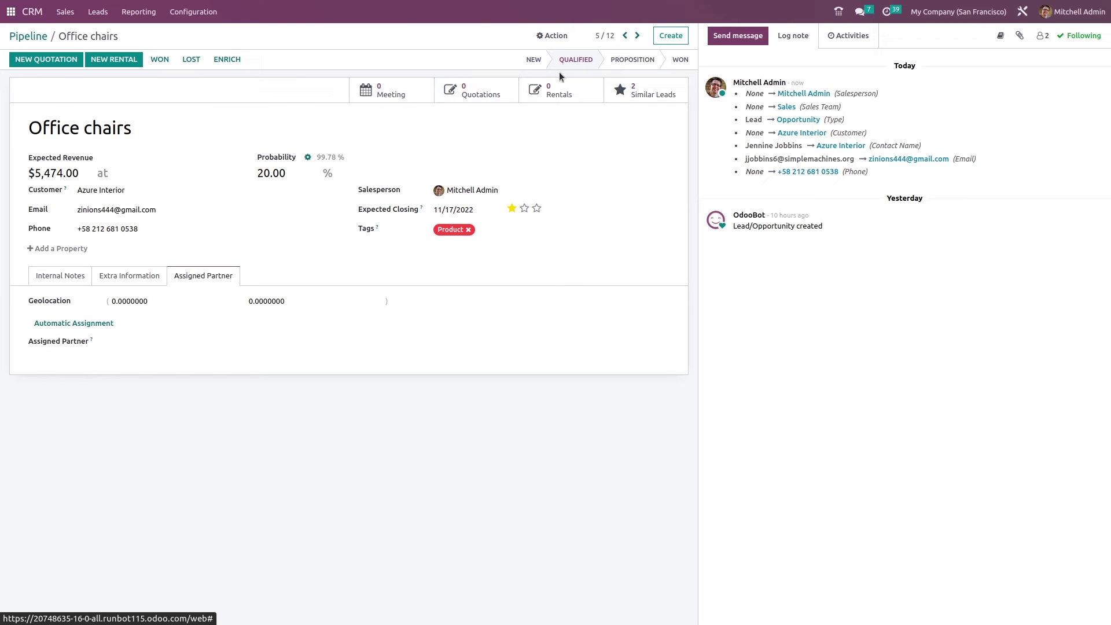
{"action": "left_click", "coordinate": [42, 37]}
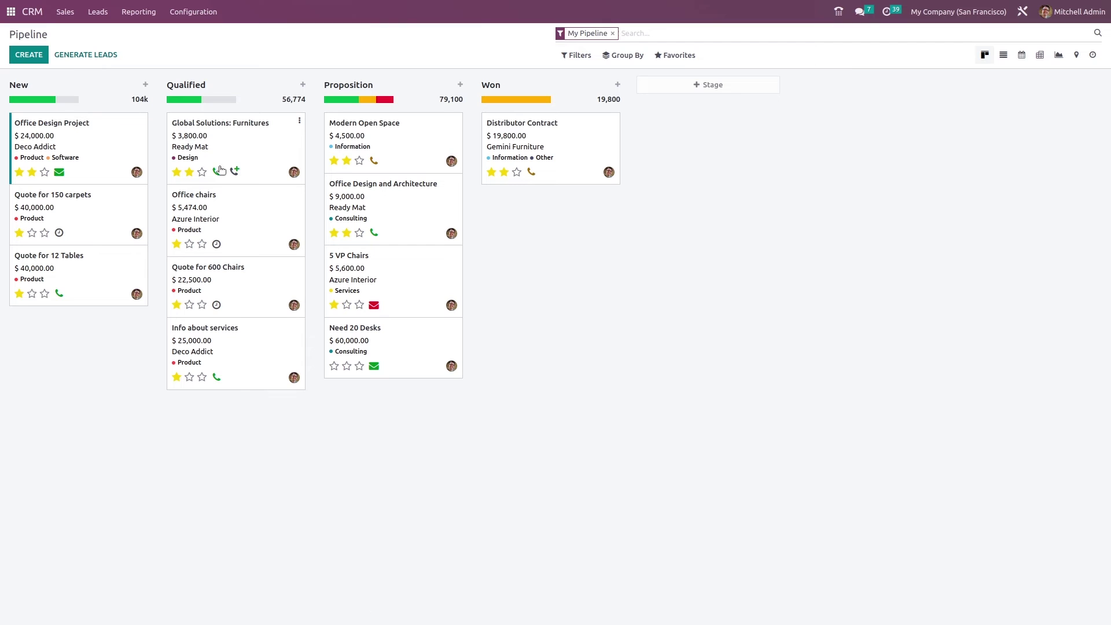
Move the Office chairs card from Qualified to Proposition and open it
{"action": "left_click_drag", "start_coordinate": [231, 200], "coordinate": [390, 272]}
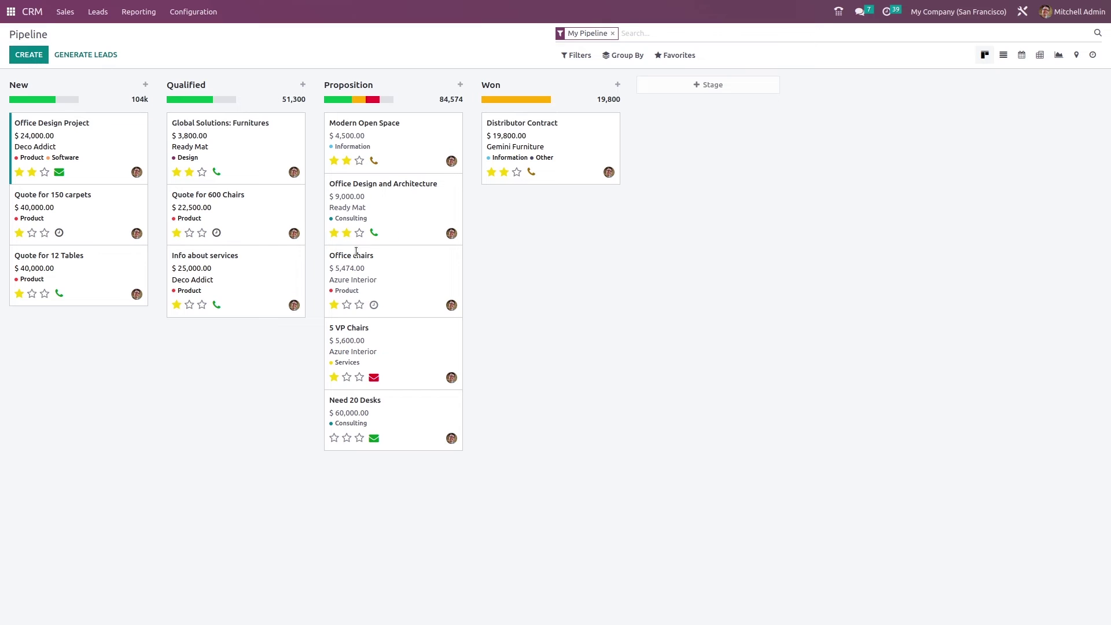
{"action": "left_click", "coordinate": [407, 261]}
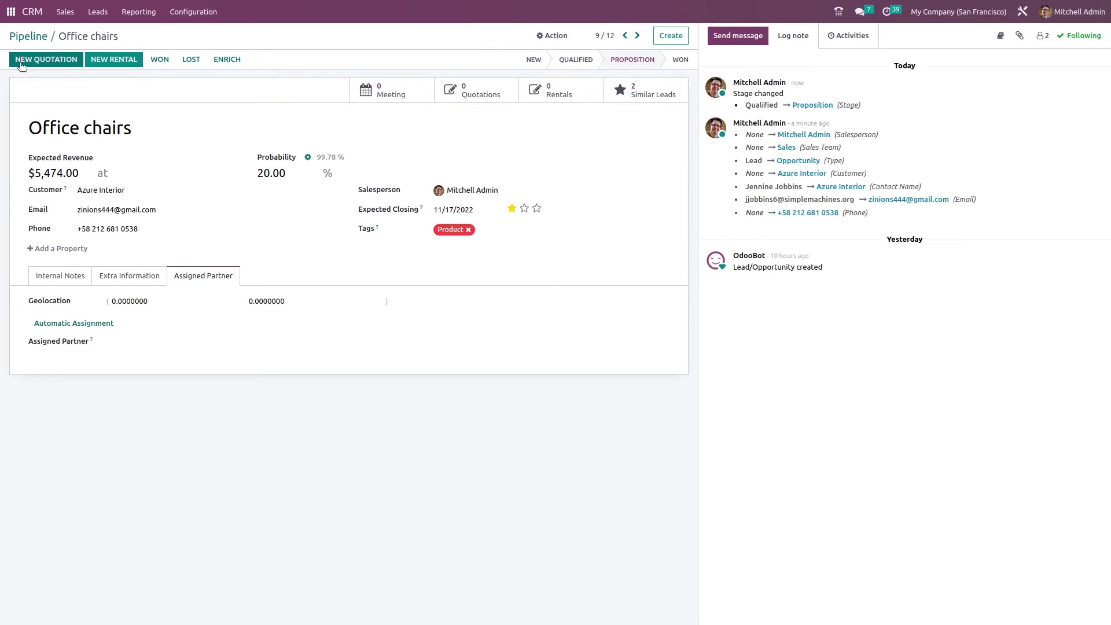
Start an Azure Interior quotation from Office chairs, check customers, and return to Pipeline
{"action": "left_click", "coordinate": [58, 60]}
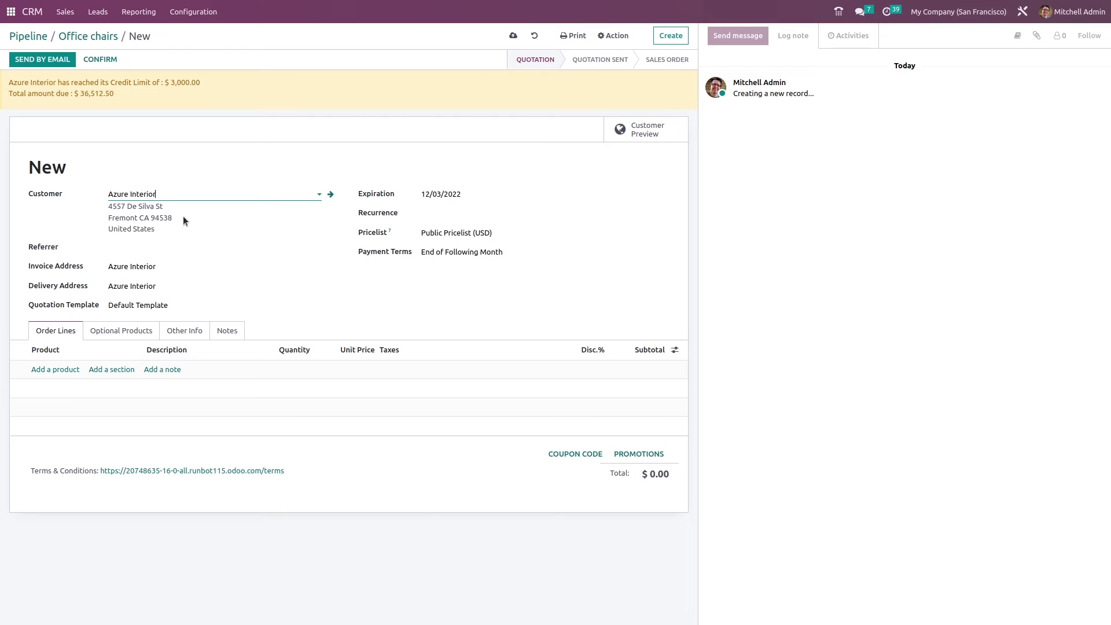
{"action": "left_click", "coordinate": [308, 194]}
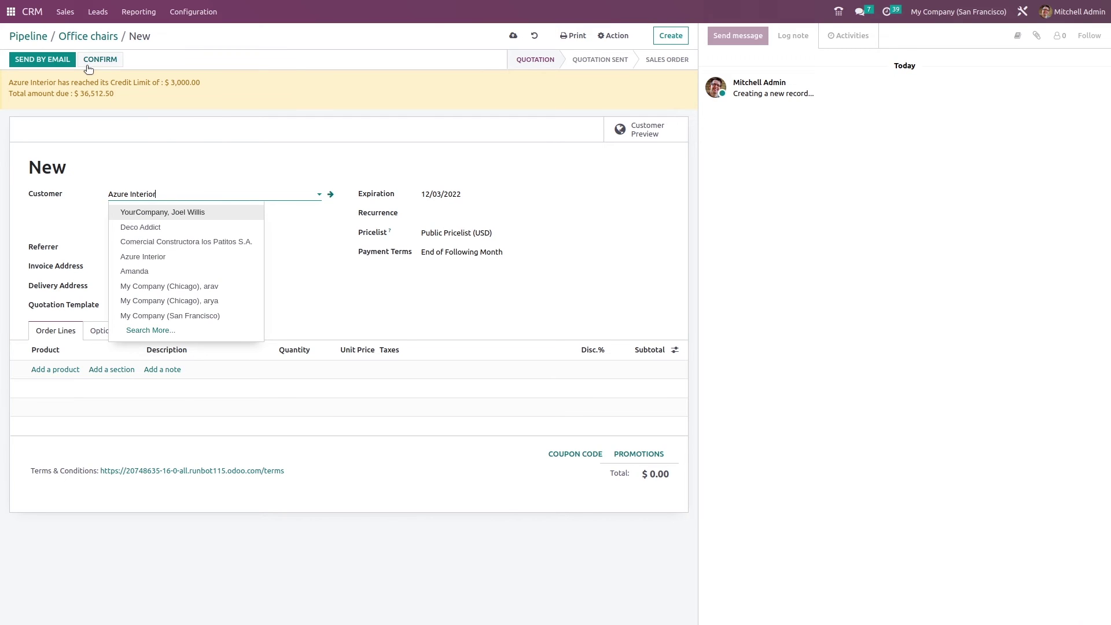
{"action": "left_click", "coordinate": [93, 43]}
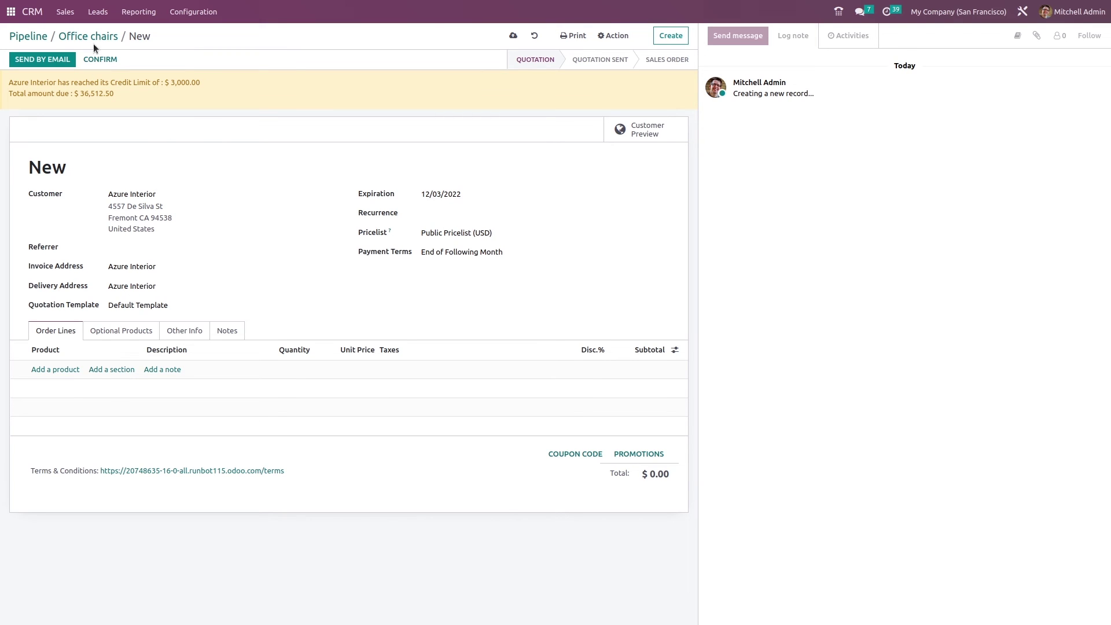
{"action": "left_click", "coordinate": [25, 37]}
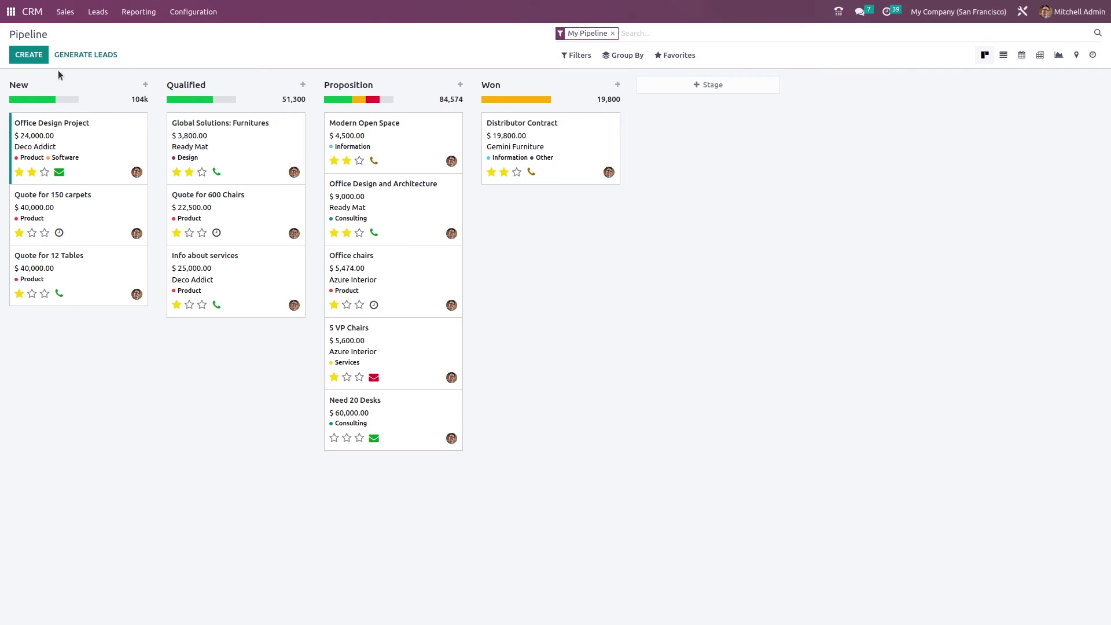
Start a quotation from Quote for 150 carpets, creating a new customer for it
{"action": "left_click", "coordinate": [93, 206]}
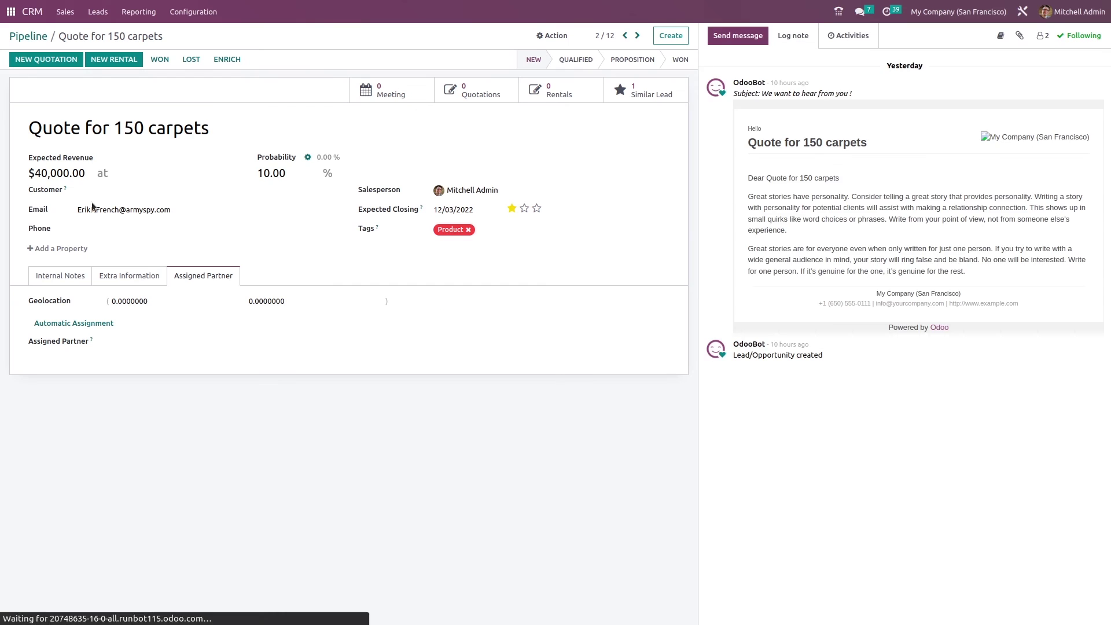
{"action": "left_click", "coordinate": [68, 65]}
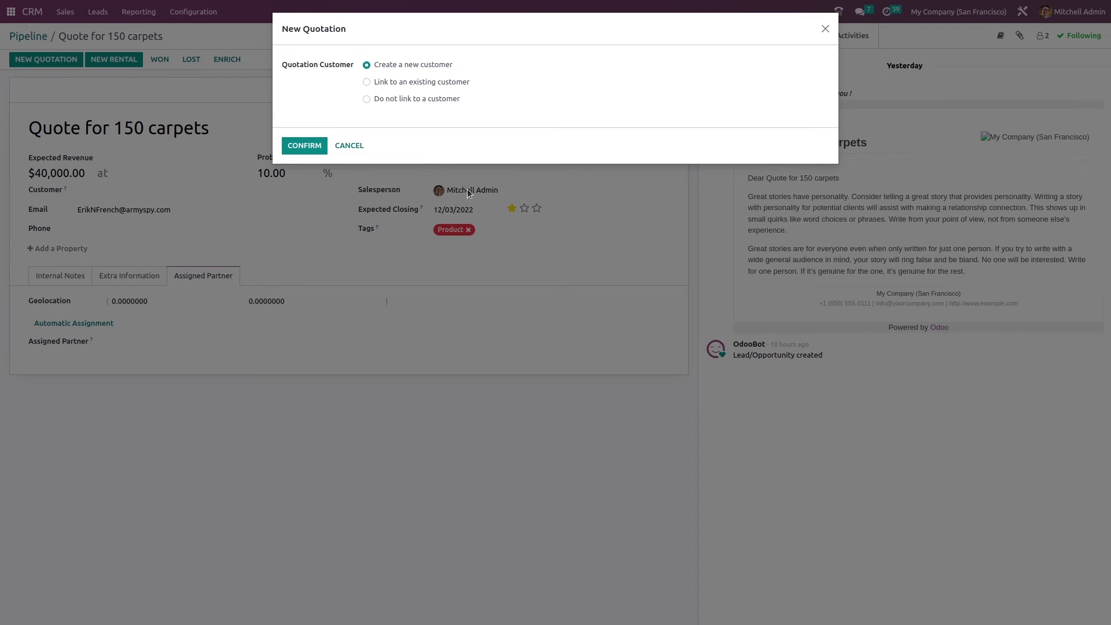
{"action": "left_click", "coordinate": [367, 83]}
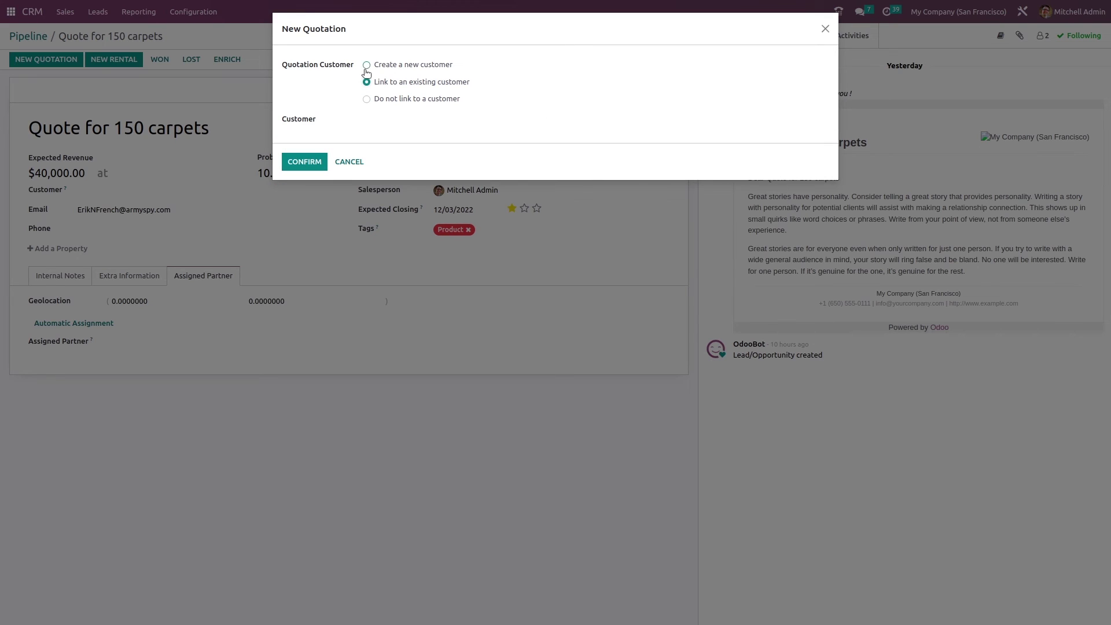
{"action": "left_click", "coordinate": [367, 65]}
{"action": "left_click", "coordinate": [320, 145]}
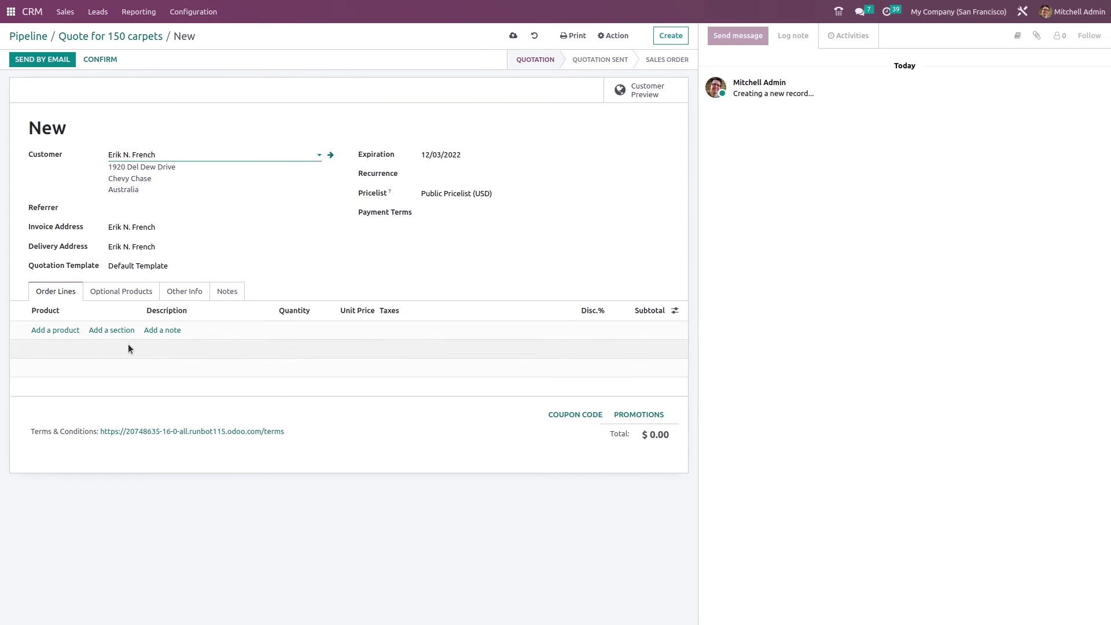
Add 5 Acoustic Bloc Screens at 295.00 ($1,475.00) and confirm the sales order, then return to the opportunity
{"action": "left_click", "coordinate": [66, 331]}
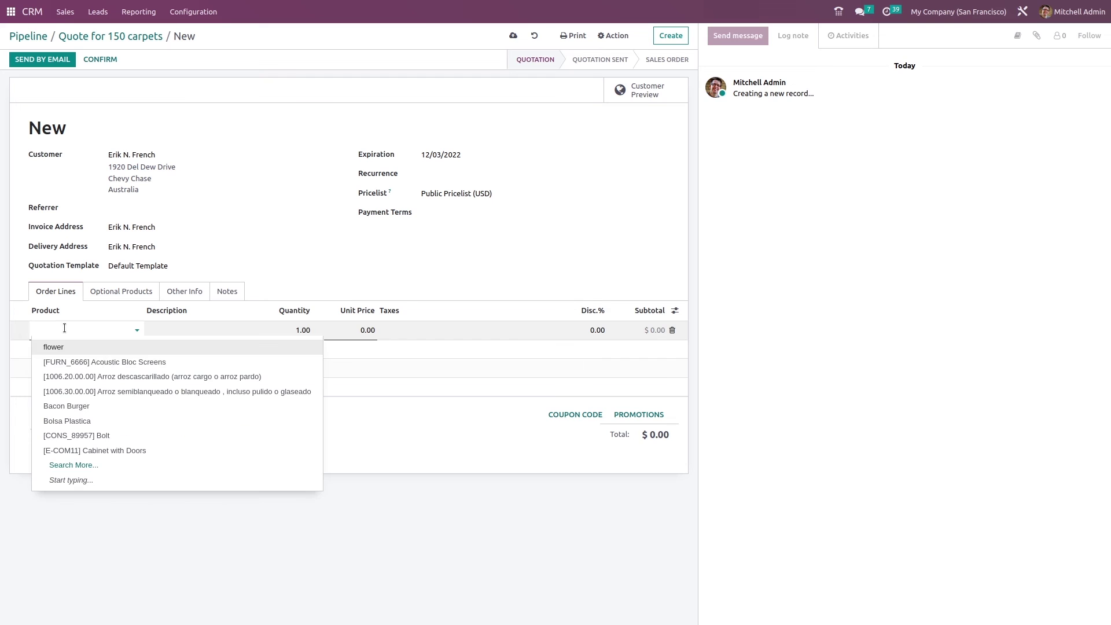
{"action": "left_click", "coordinate": [113, 362]}
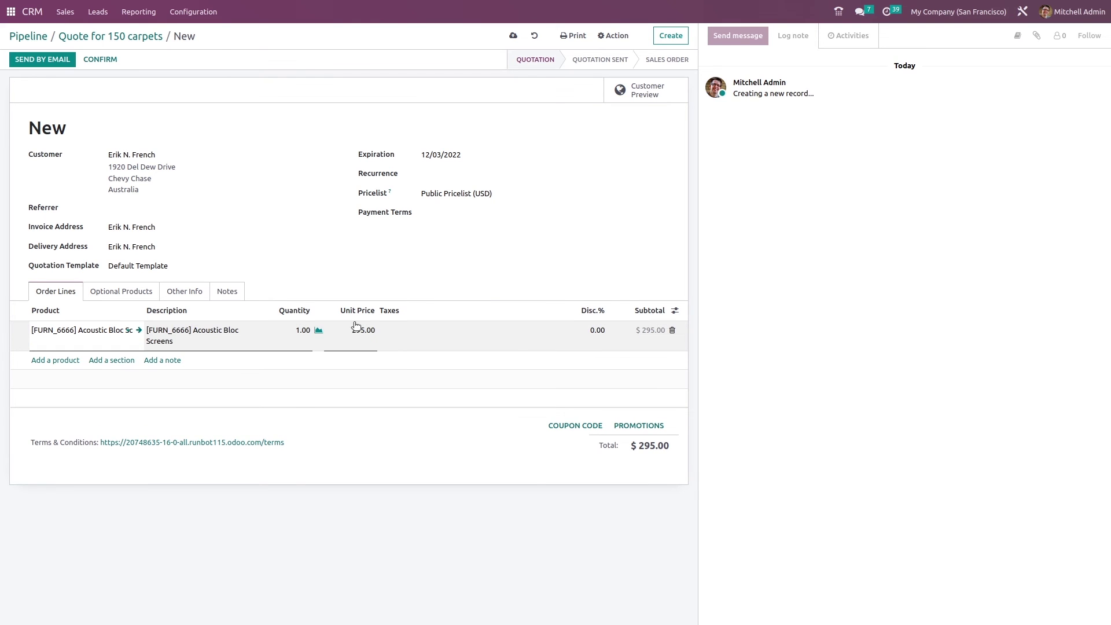
{"action": "left_click", "coordinate": [298, 330]}
{"action": "type", "text": "5"}
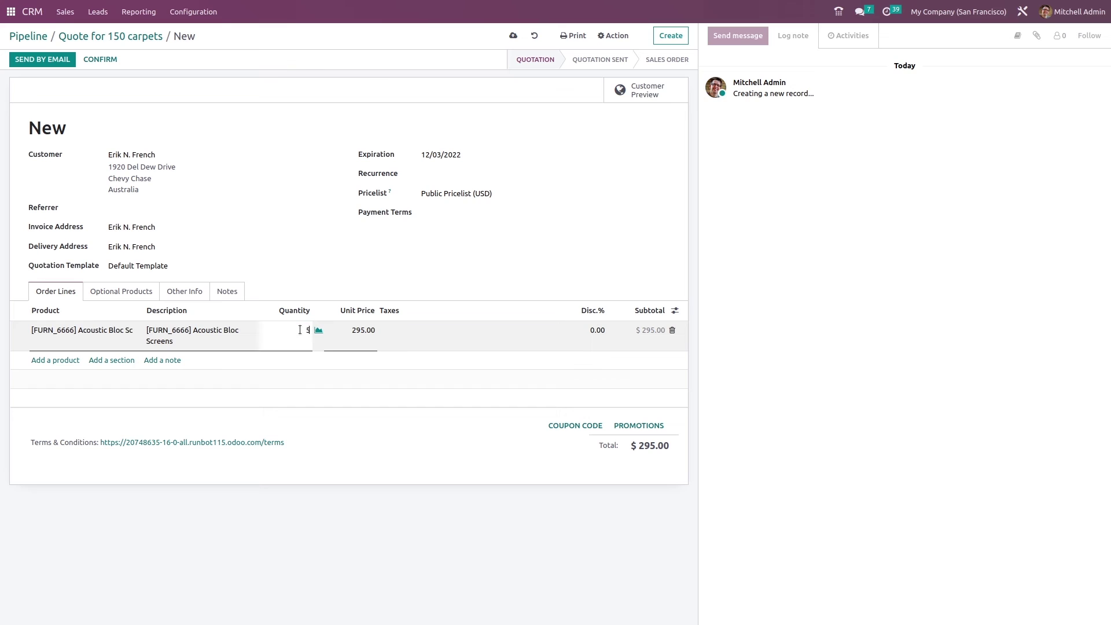
{"action": "left_click", "coordinate": [476, 265]}
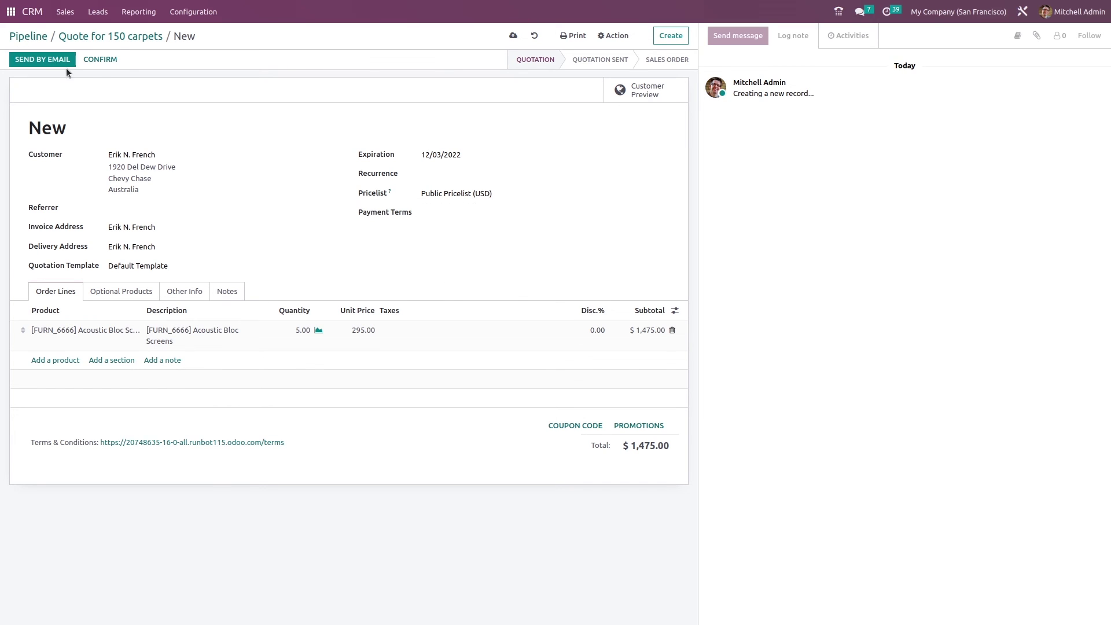
{"action": "left_click", "coordinate": [96, 59]}
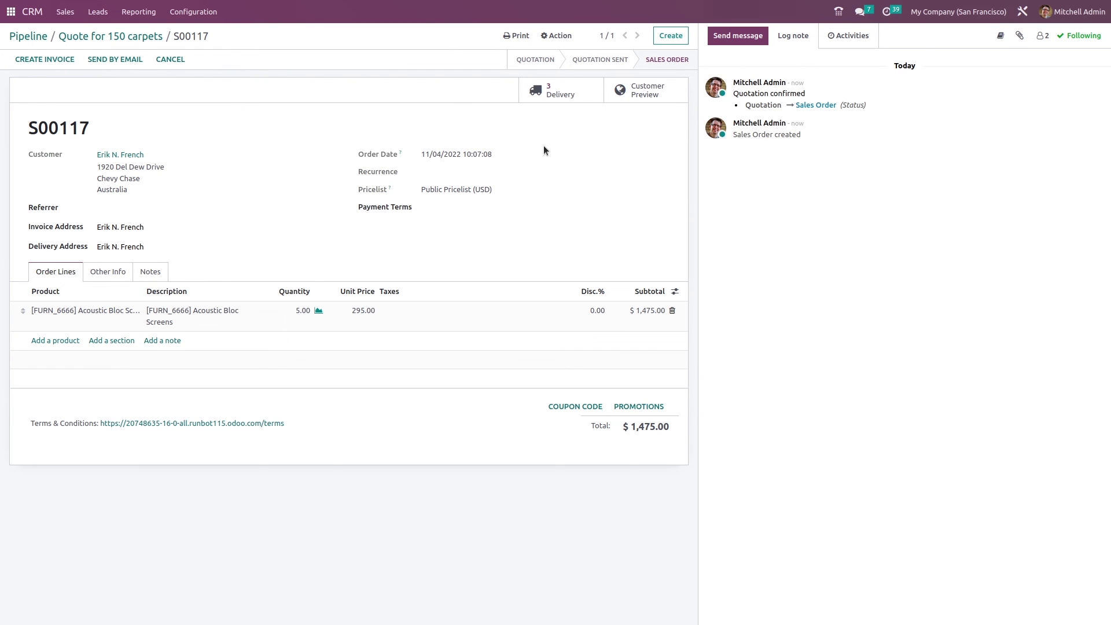
{"action": "left_click", "coordinate": [122, 39]}
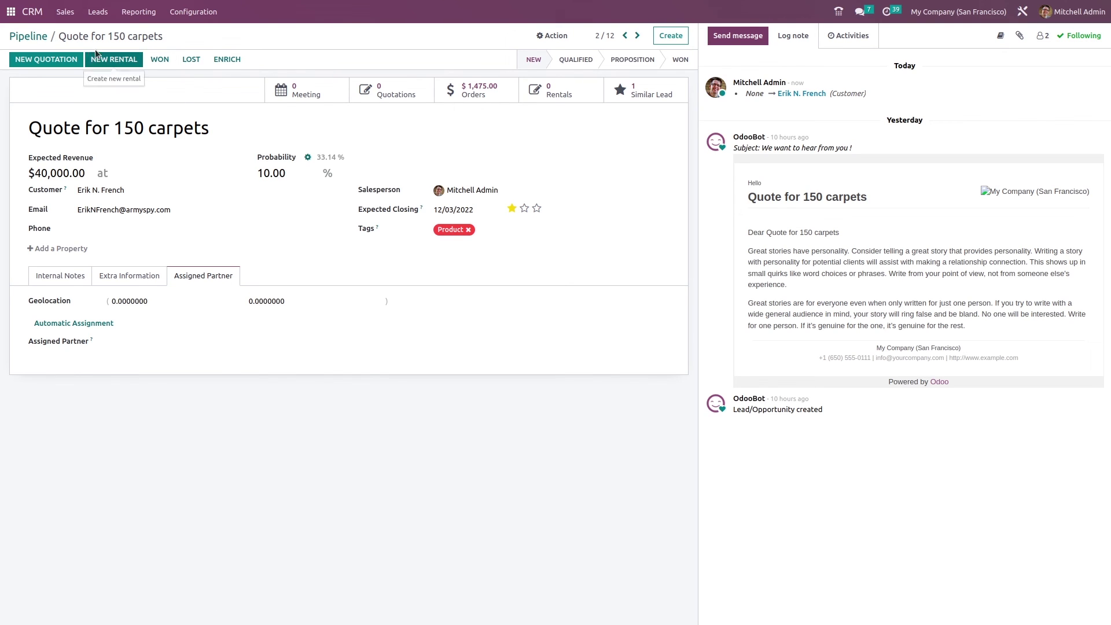
Mark the Quote for 150 carpets opportunity as Won
{"action": "left_click", "coordinate": [160, 58]}
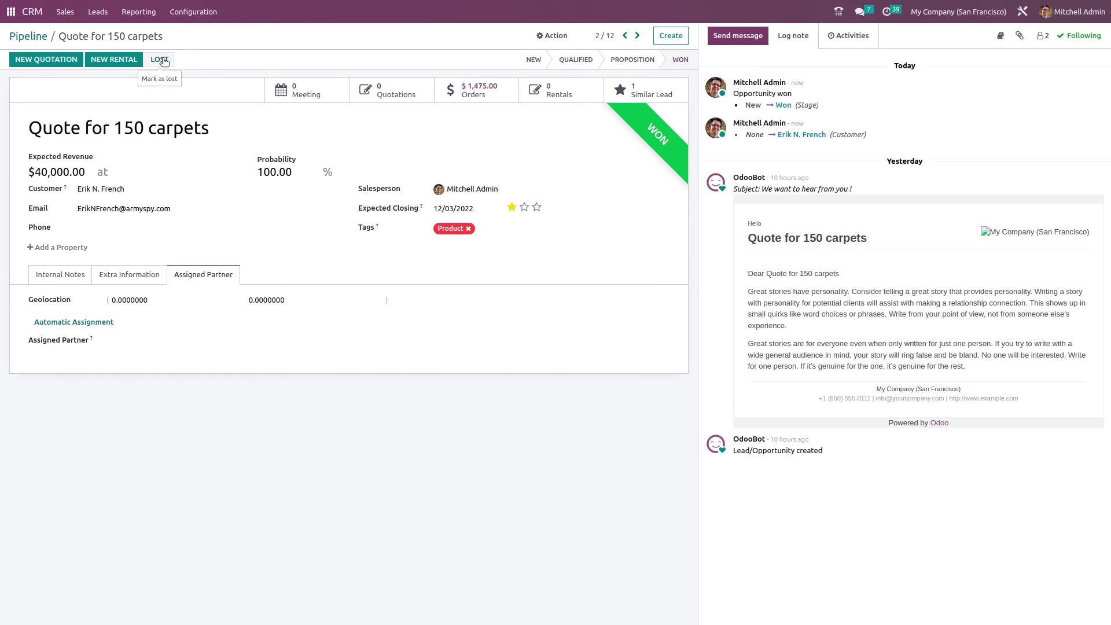
Mark Quote for 150 carpets as Lost with reason Not enough stock, then return to the pipeline
{"action": "left_click", "coordinate": [162, 60]}
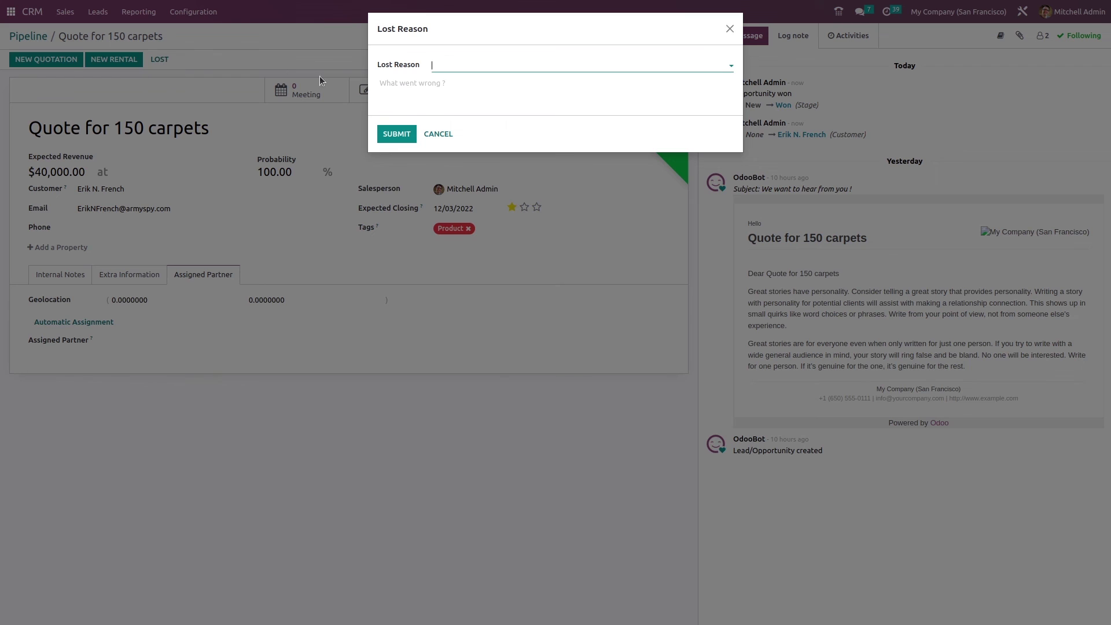
{"action": "left_click", "coordinate": [447, 66]}
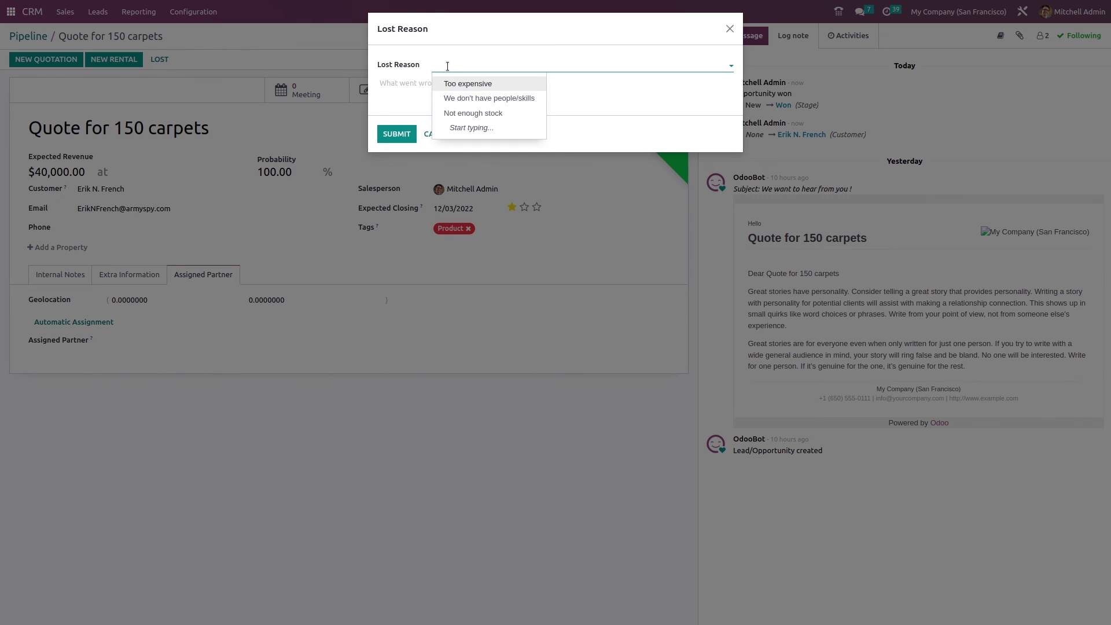
{"action": "left_click", "coordinate": [496, 113]}
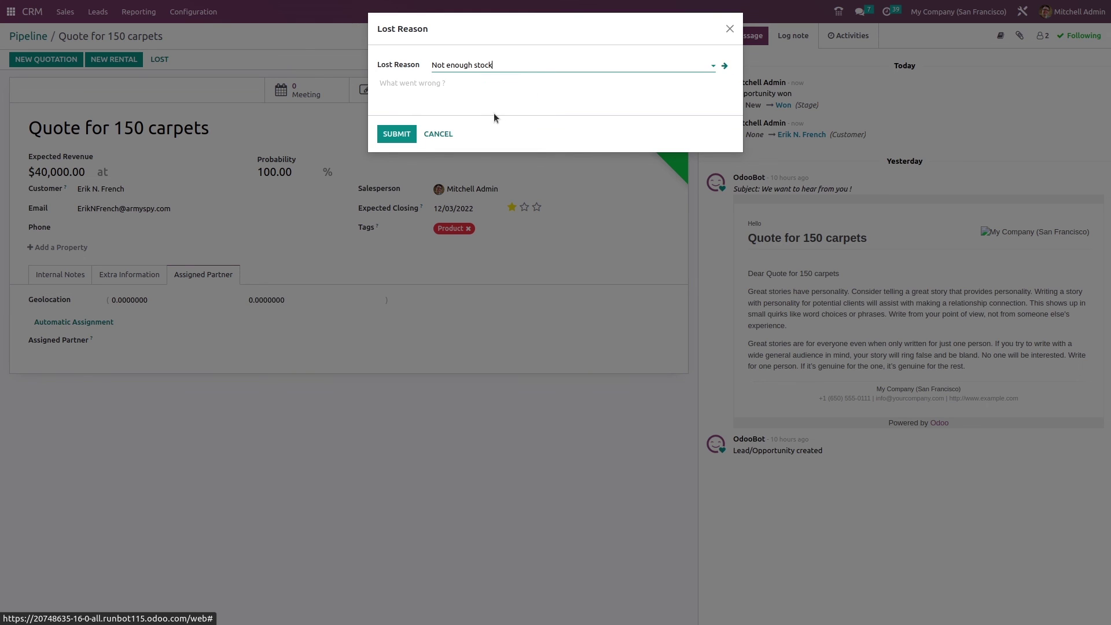
{"action": "left_click", "coordinate": [399, 134]}
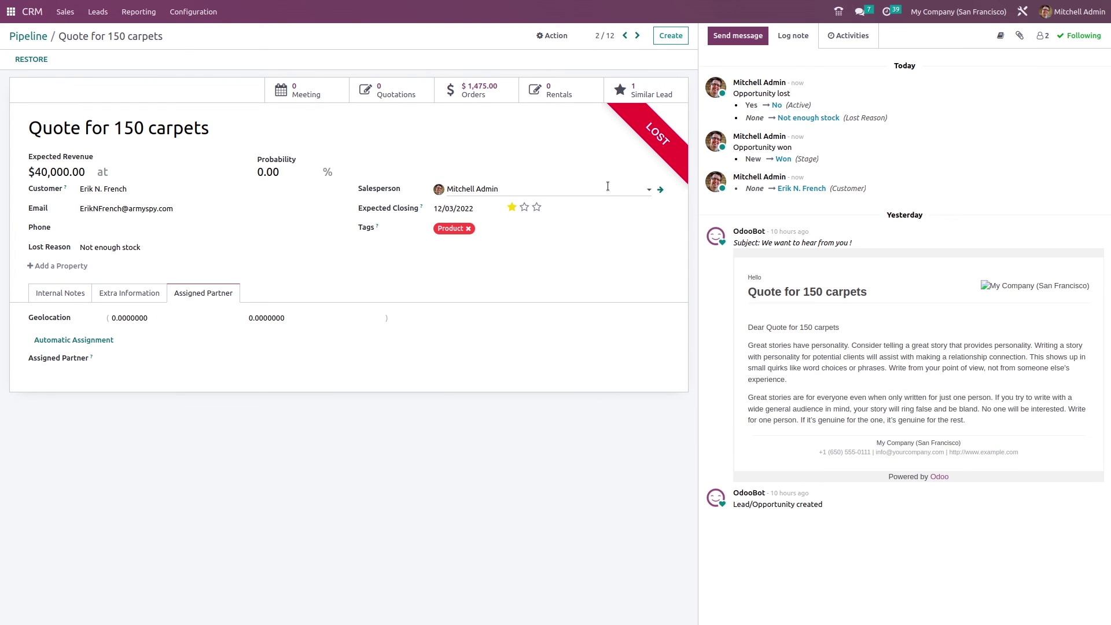
{"action": "left_click", "coordinate": [29, 36]}
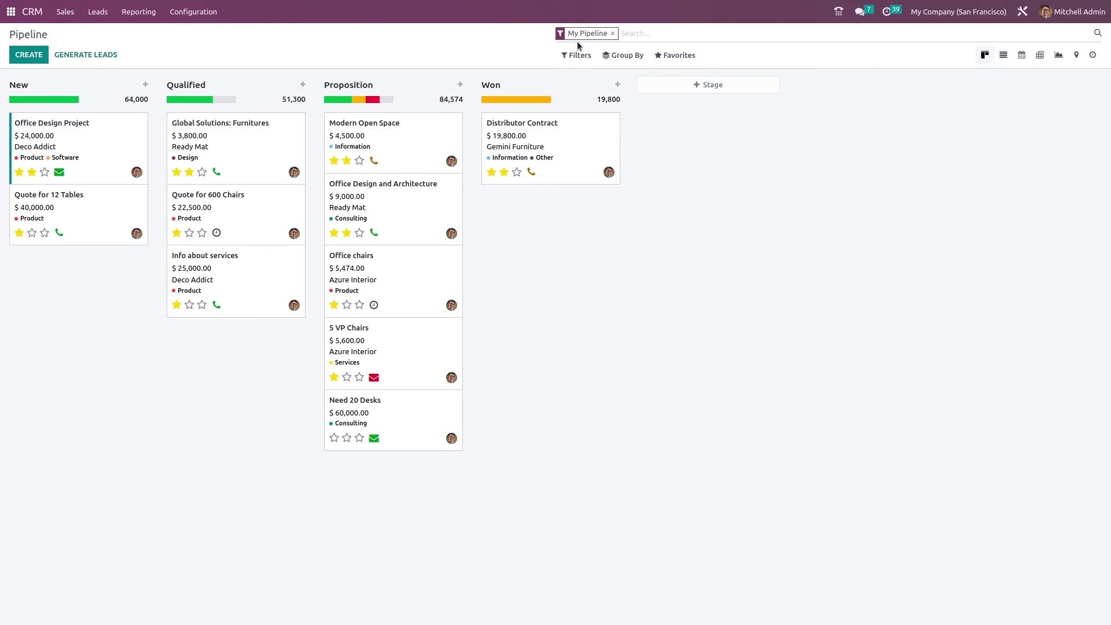
Drop the My Pipeline filter and review only Lost opportunities, then remove the Lost filter
{"action": "left_click", "coordinate": [609, 33]}
{"action": "left_click", "coordinate": [580, 56]}
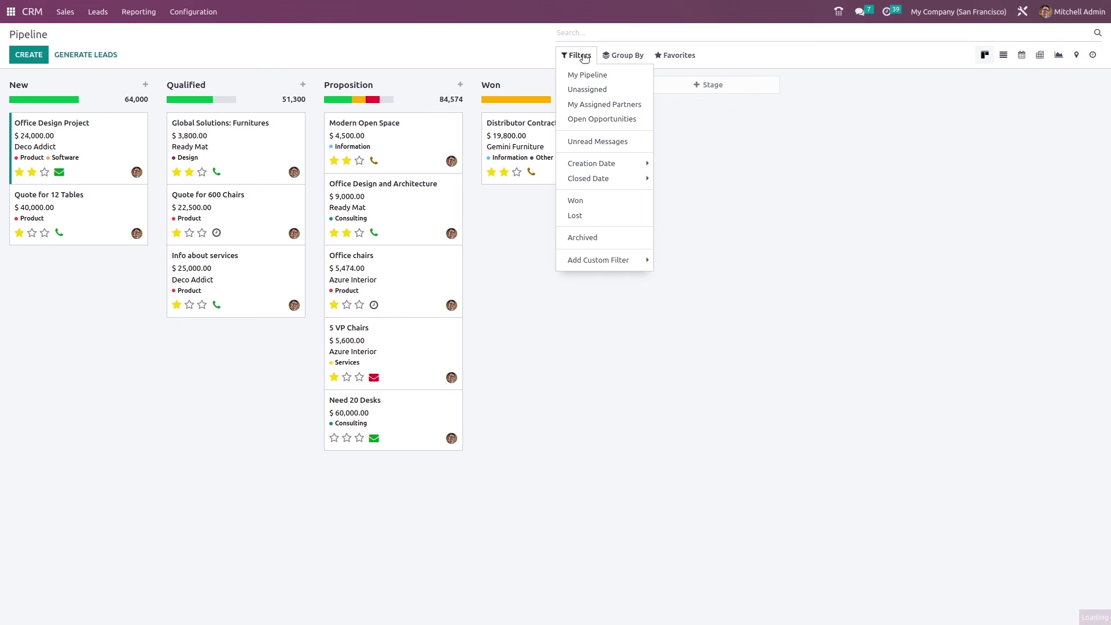
{"action": "left_click", "coordinate": [612, 218]}
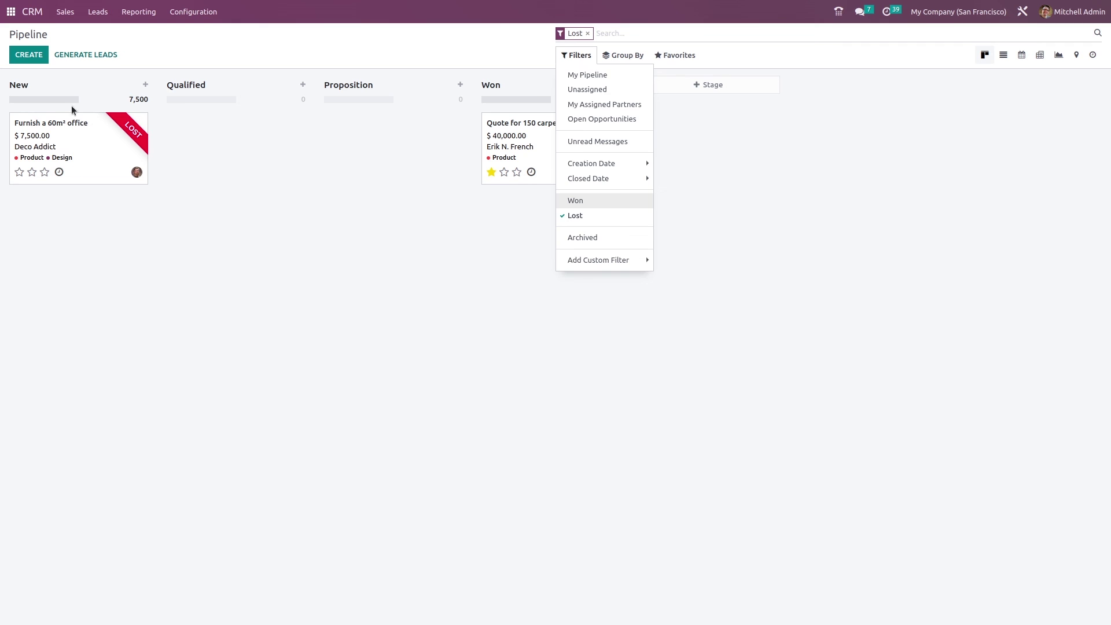
{"action": "left_click", "coordinate": [503, 222]}
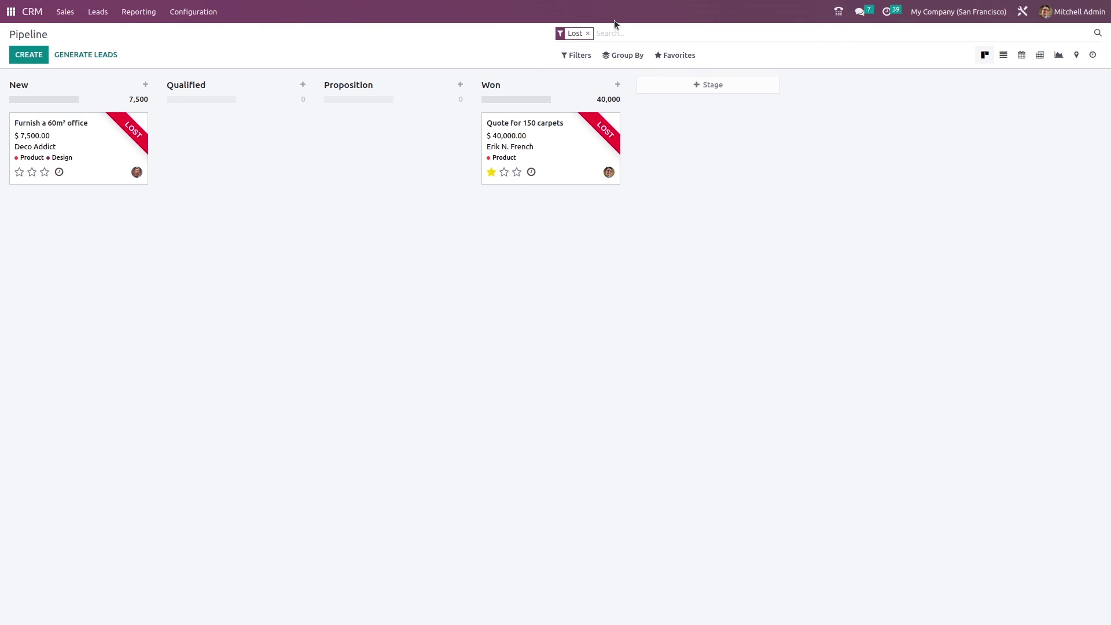
{"action": "left_click", "coordinate": [587, 33]}
Filter the pipeline to Won opportunities, then clear the Won filter
{"action": "left_click", "coordinate": [578, 55]}
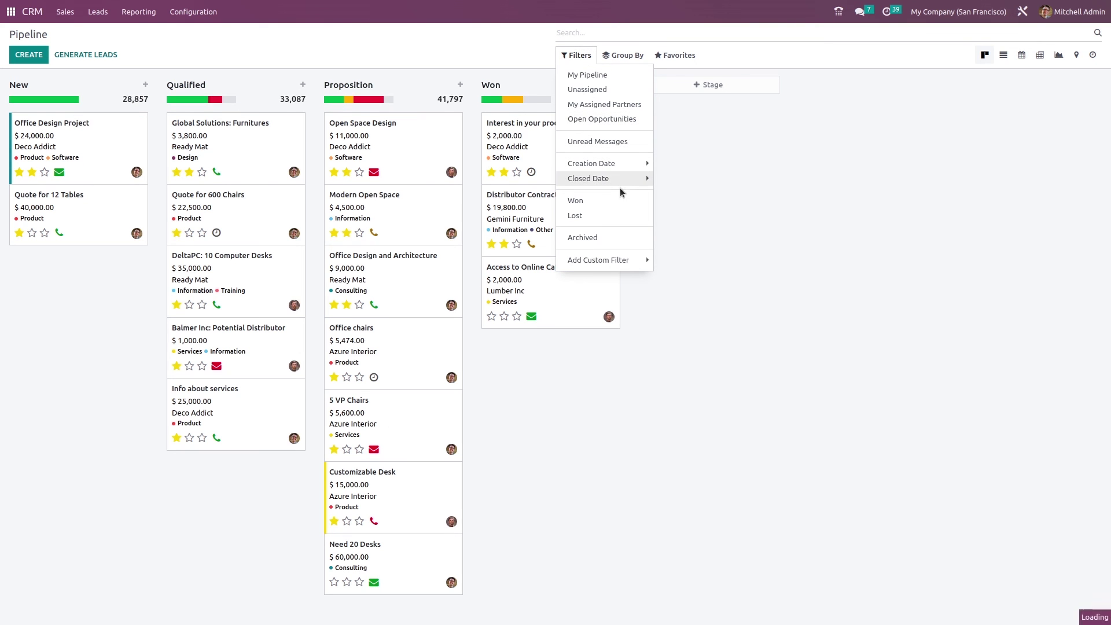
{"action": "left_click", "coordinate": [620, 203]}
{"action": "left_click", "coordinate": [713, 187]}
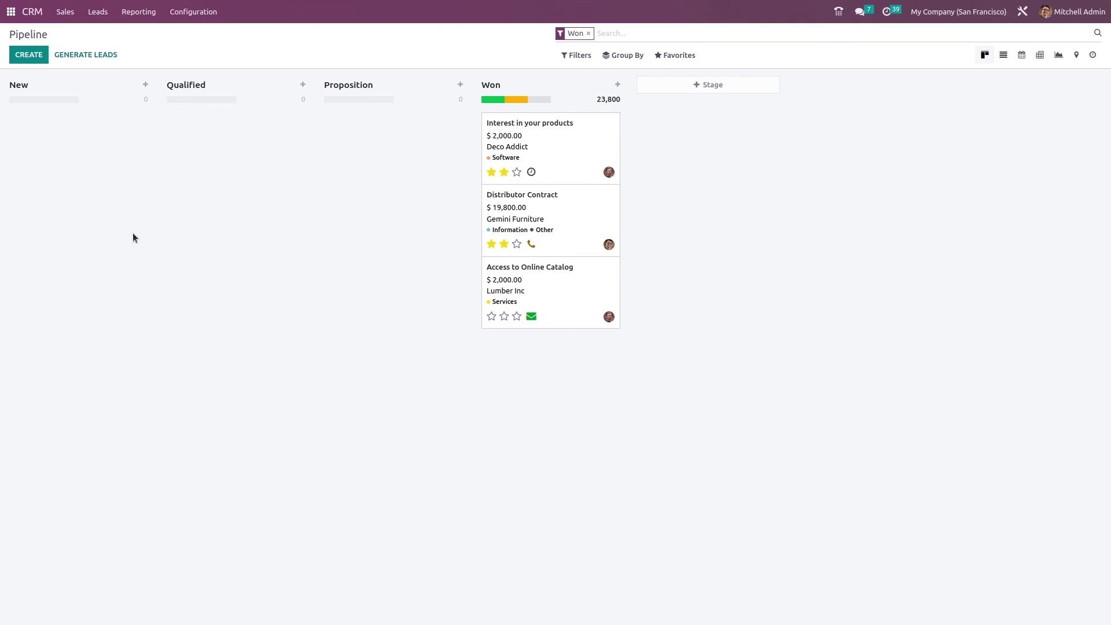
{"action": "left_click", "coordinate": [588, 33]}
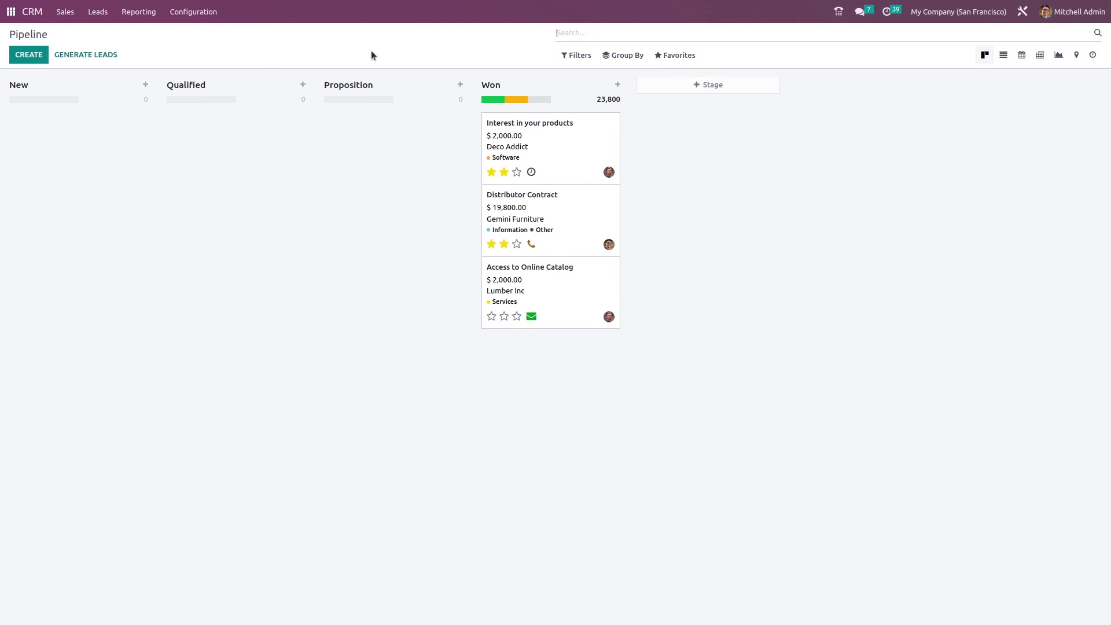